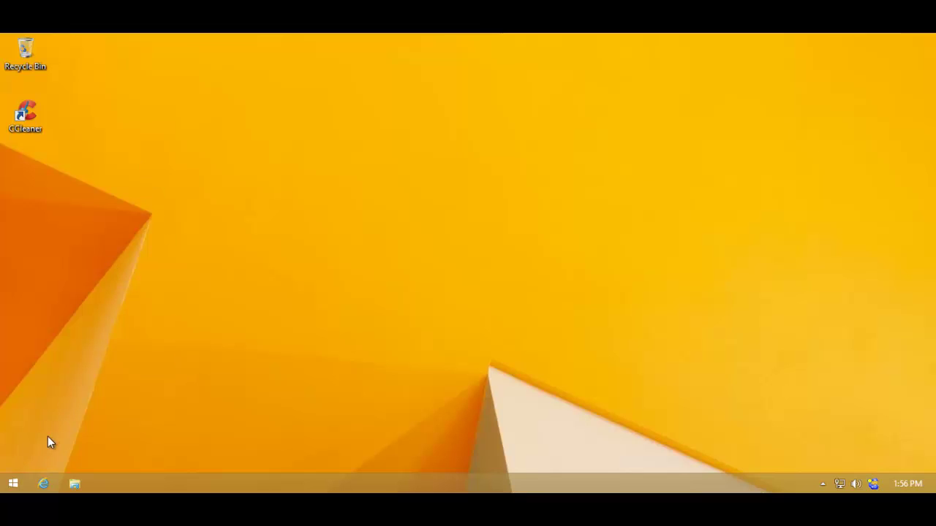
# Open Windows Defender, update its virus and spyware definitions, and close it
pyautogui.click(13, 483)
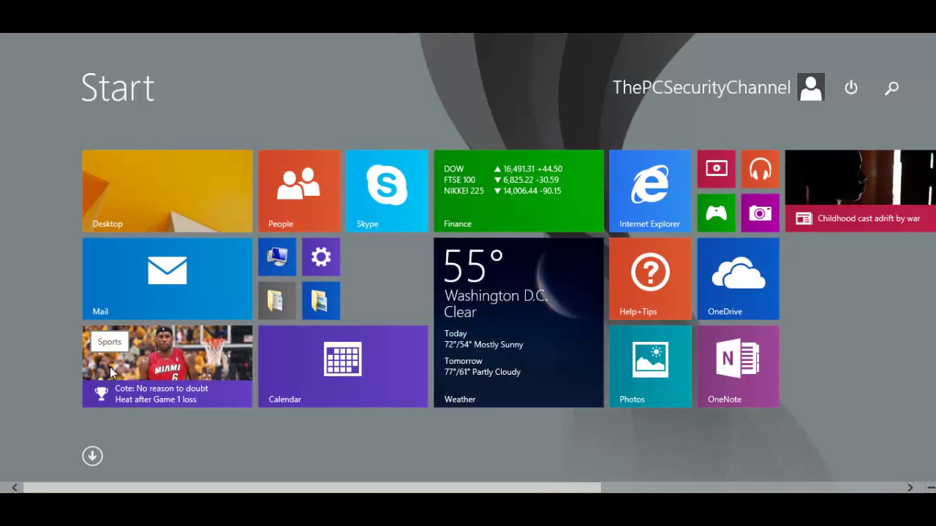
pyautogui.write('windows Defender')
pyautogui.press('Return')
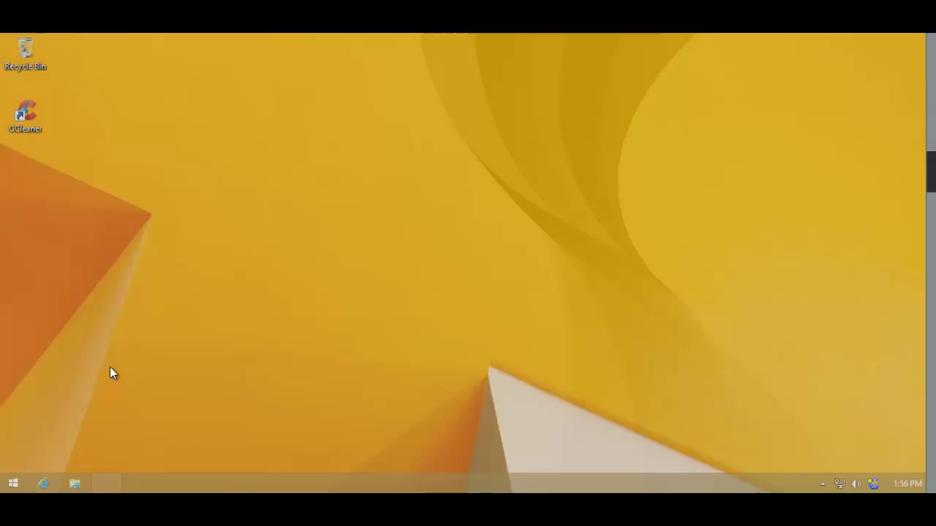
pyautogui.click(284, 133)
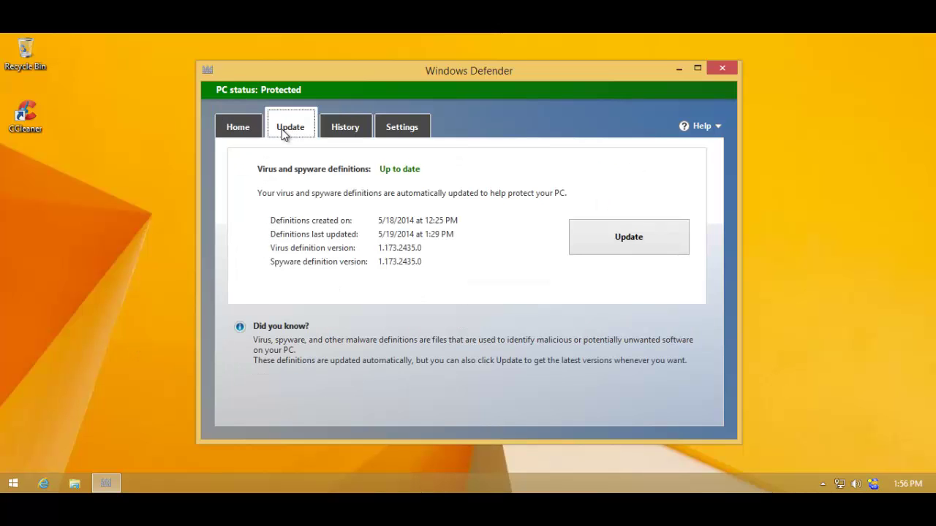
pyautogui.click(631, 253)
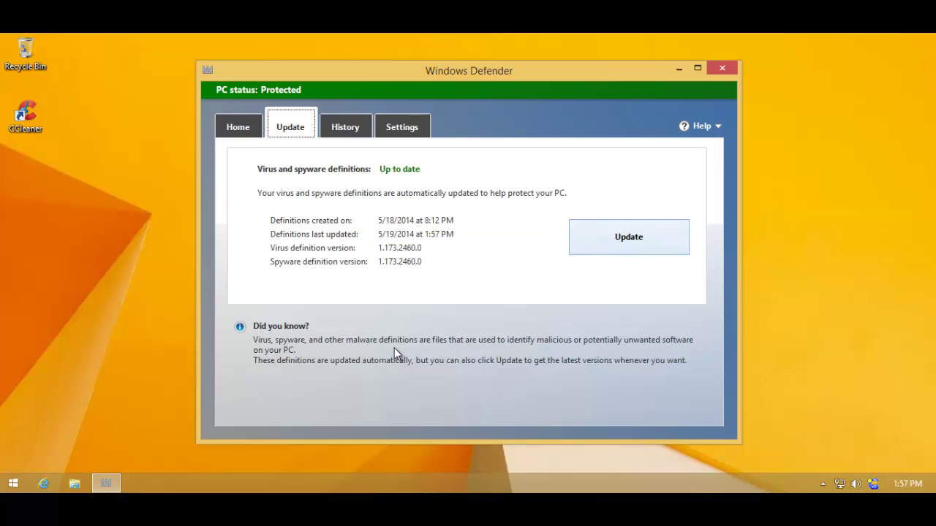
pyautogui.click(246, 122)
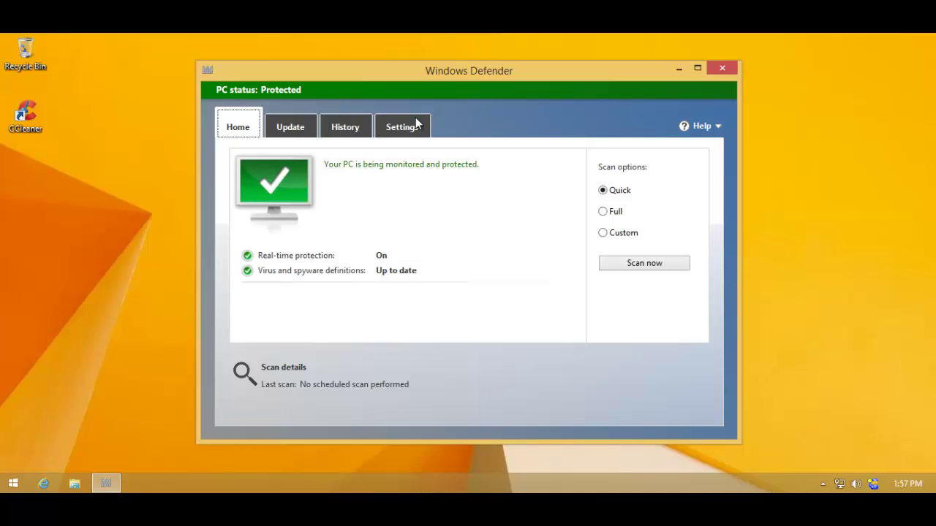
pyautogui.click(724, 71)
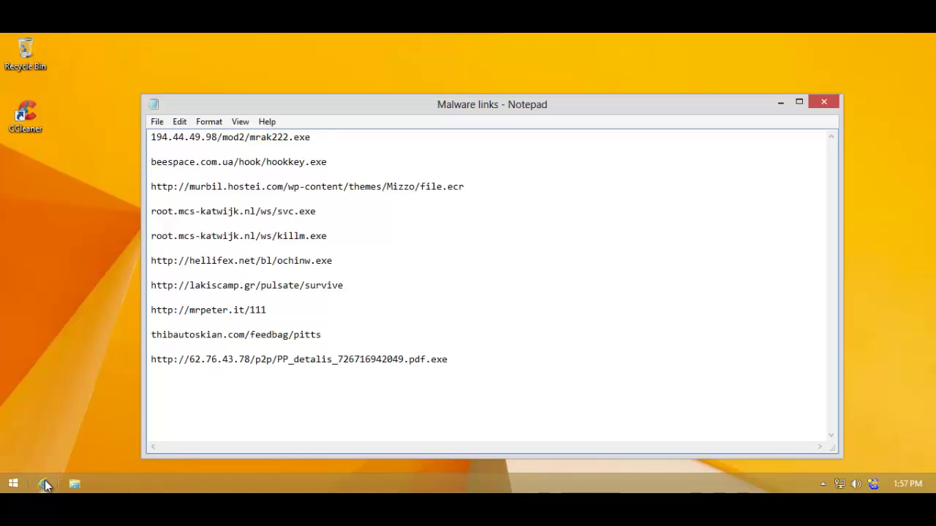
# Open Internet Explorer and load the mrak222.exe link copied from the malware links list
pyautogui.click(45, 483)
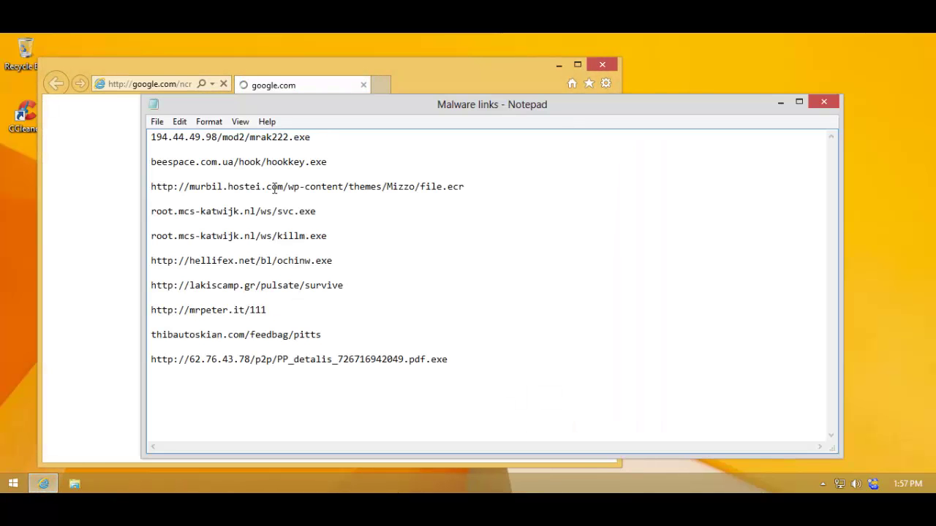
pyautogui.moveTo(327, 137); pyautogui.dragTo(151, 138)
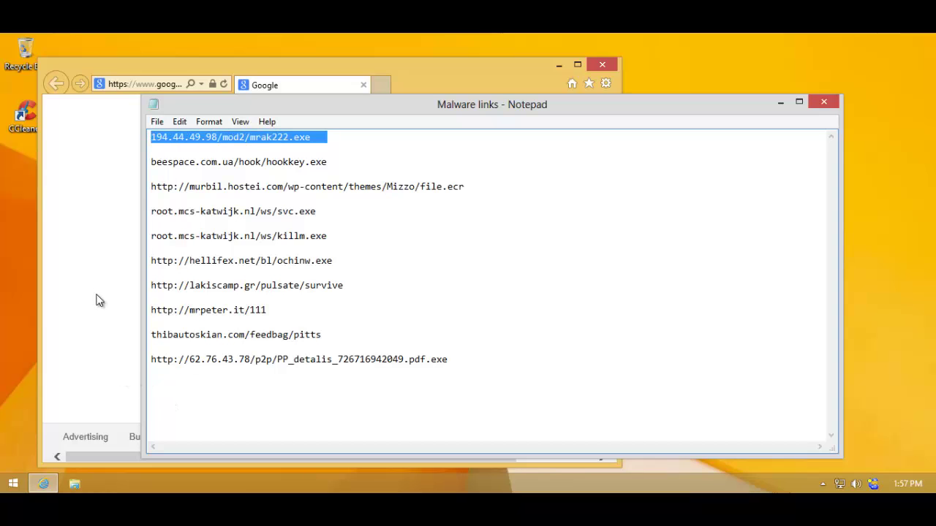
pyautogui.hotkey('alt', 'F4')
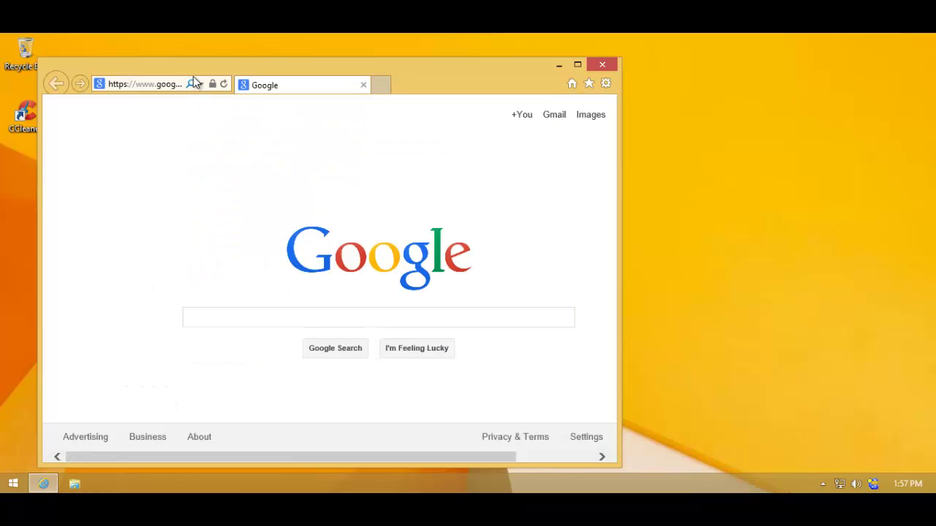
pyautogui.click(167, 86)
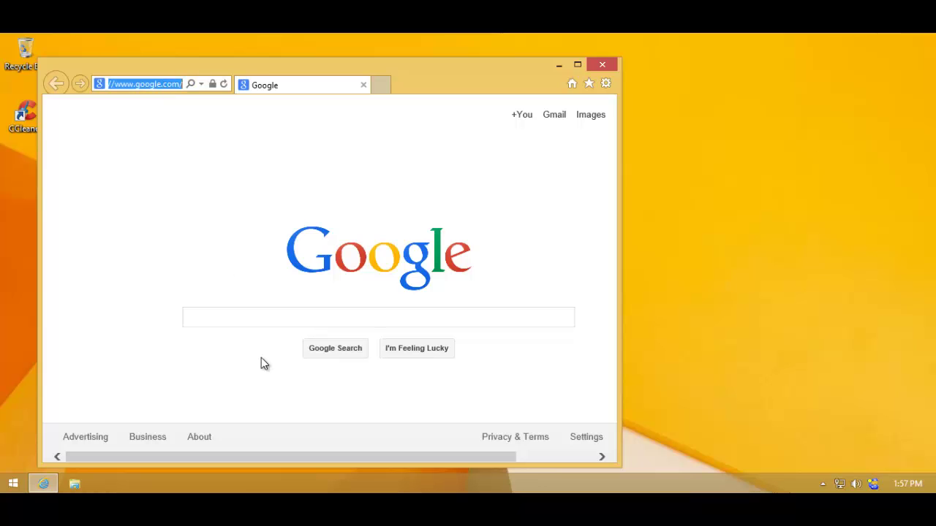
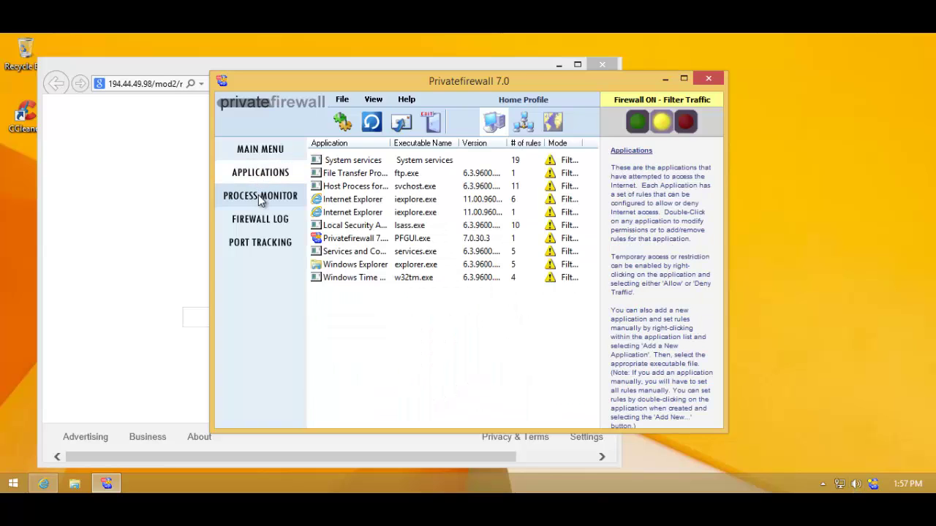
# Review the process monitor, port tracking and main security settings in Privatefirewall
pyautogui.click(266, 198)
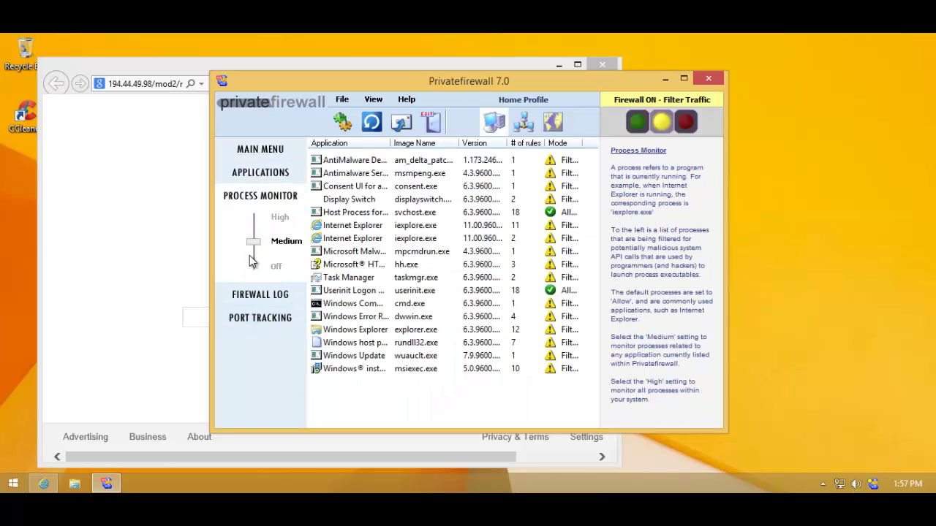
pyautogui.click(262, 318)
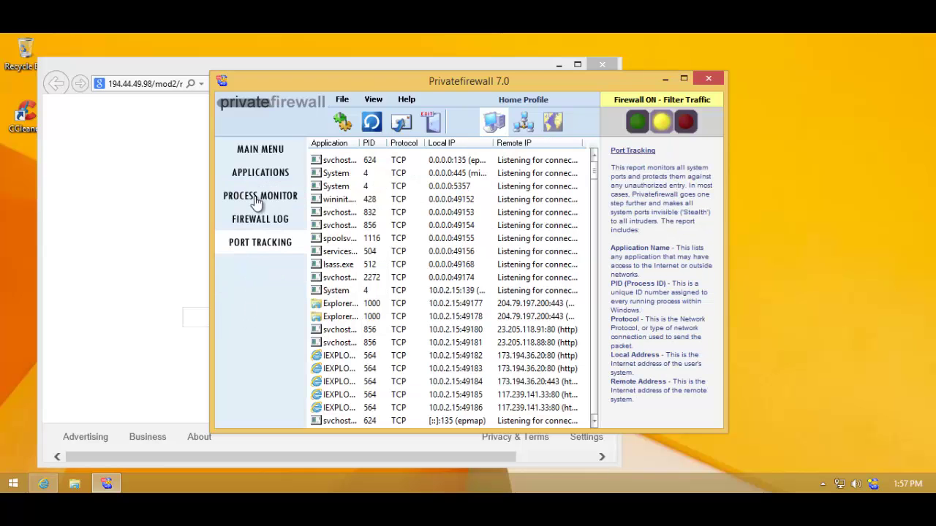
pyautogui.click(261, 149)
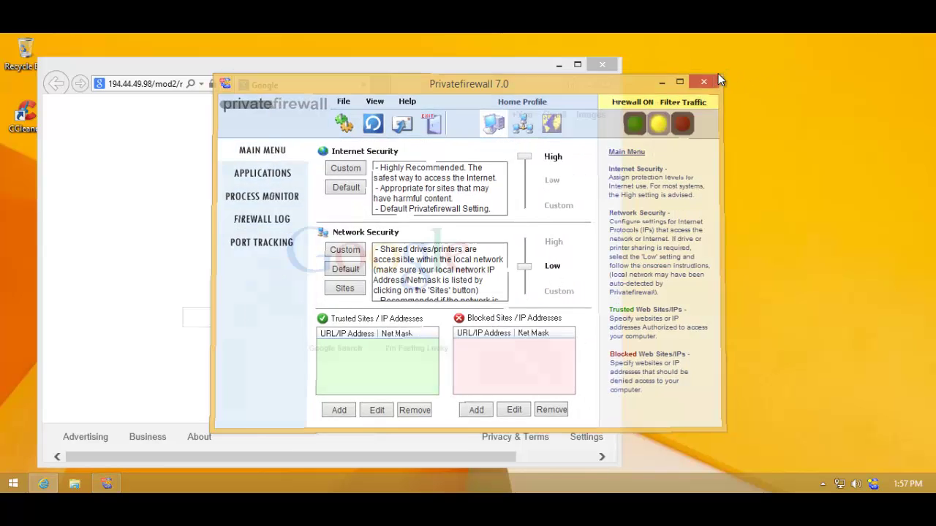
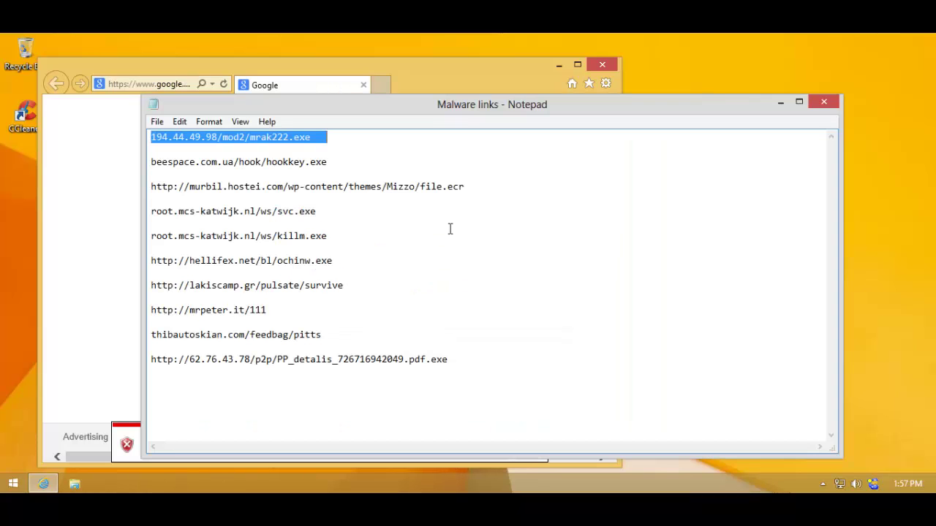
# Load the hookkey.exe link from the malware list in the browser and try to run the downloaded file
pyautogui.moveTo(370, 164); pyautogui.dragTo(327, 164)
pyautogui.click(347, 164)
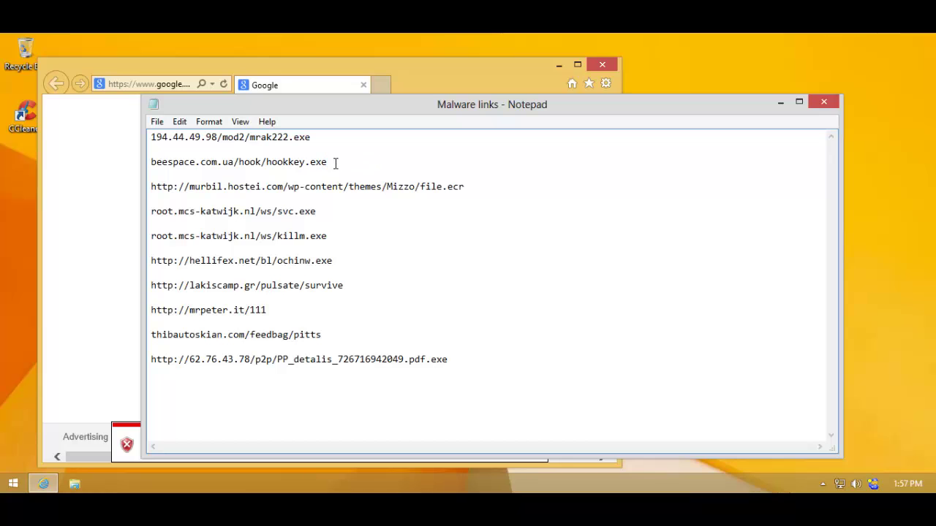
pyautogui.hotkey('shift', 'Home')
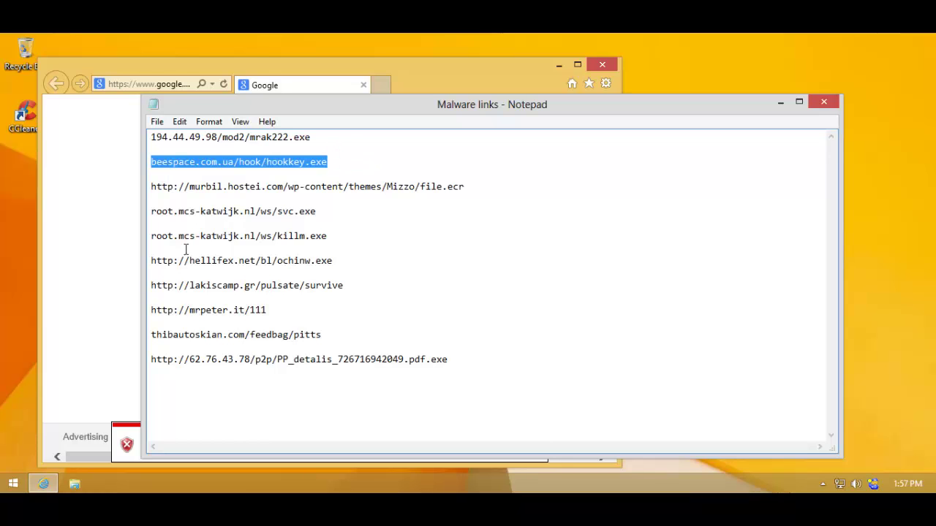
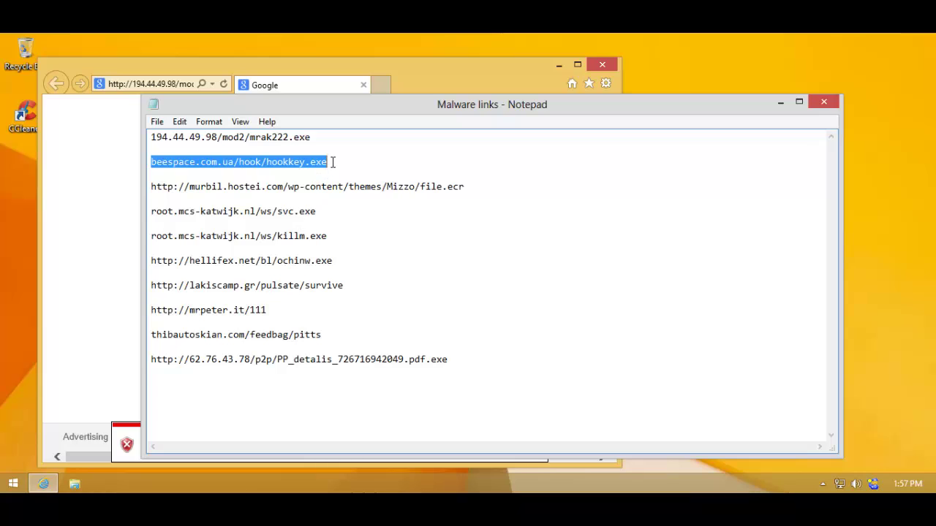
pyautogui.click(333, 162)
pyautogui.moveTo(332, 162); pyautogui.dragTo(149, 162)
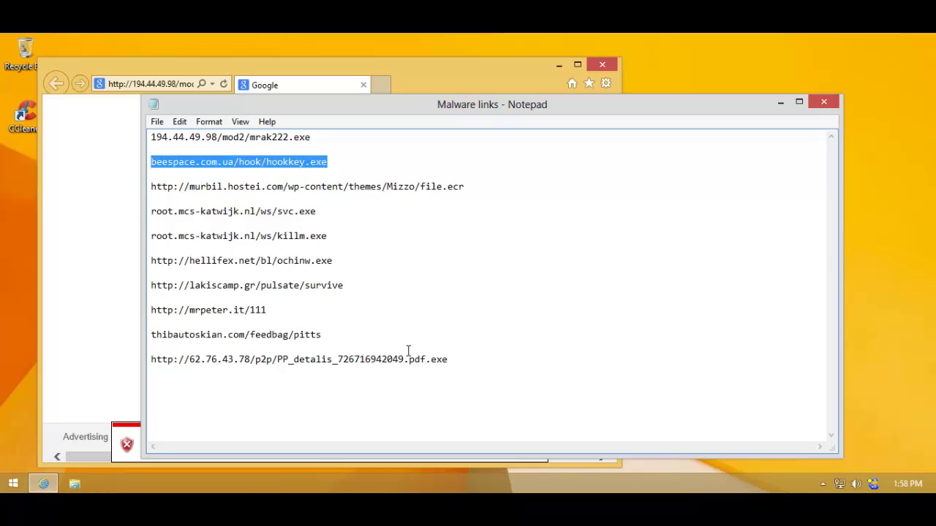
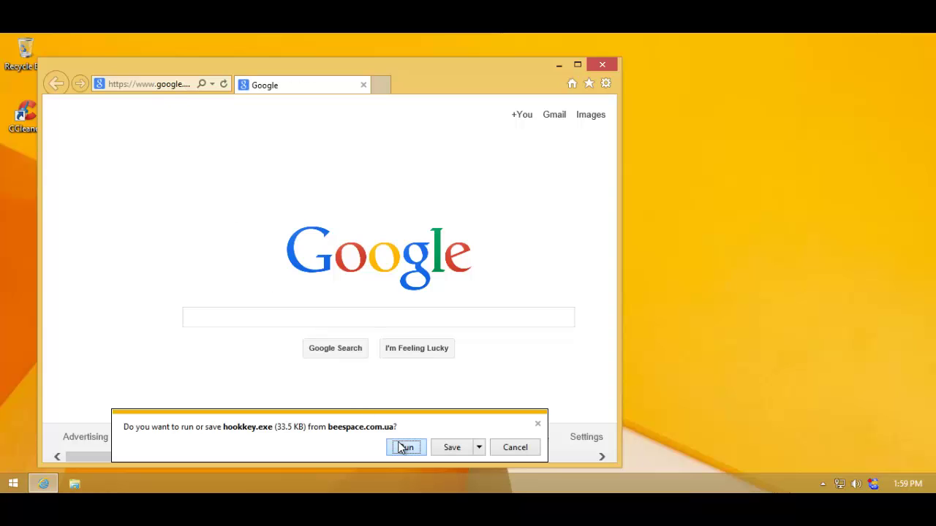
pyautogui.click(404, 446)
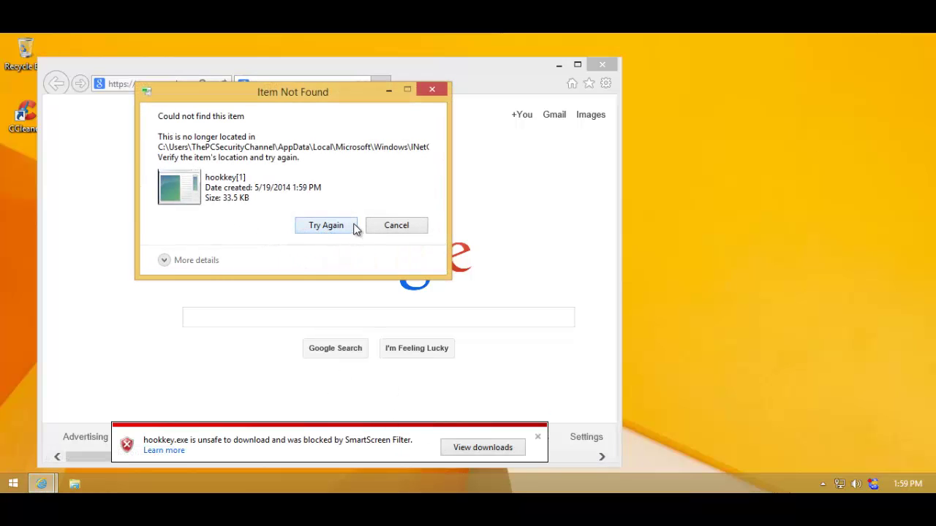
pyautogui.click(376, 228)
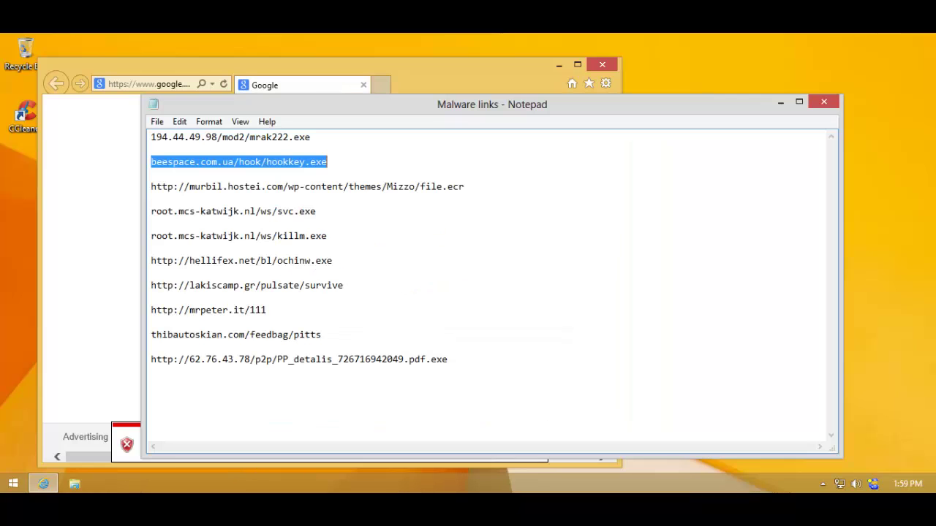
# Load the file.ecr link in the browser, check its entry in the download list, and dismiss the malware notification
pyautogui.doubleClick(474, 184)
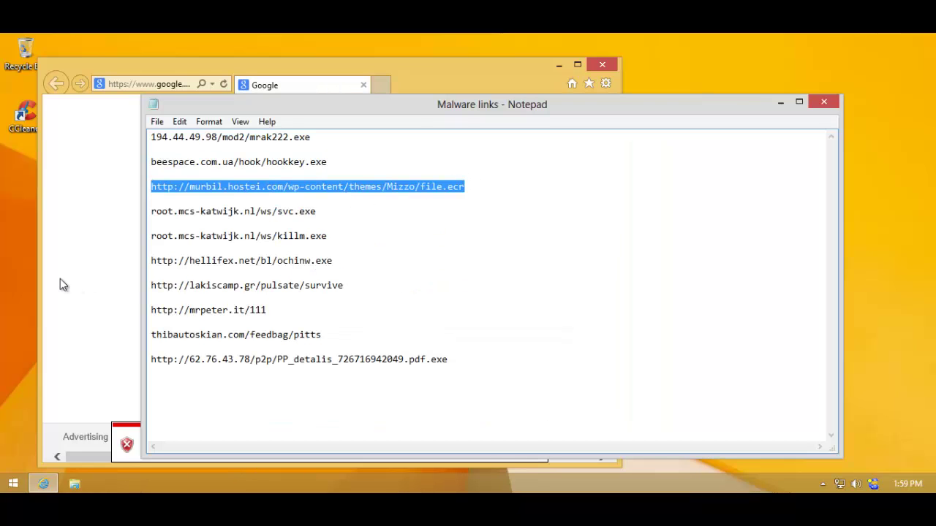
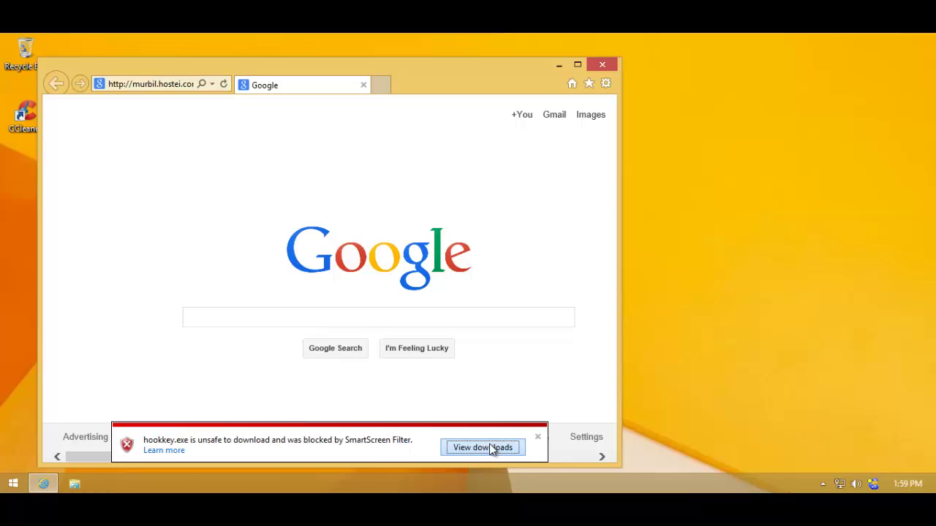
pyautogui.click(486, 446)
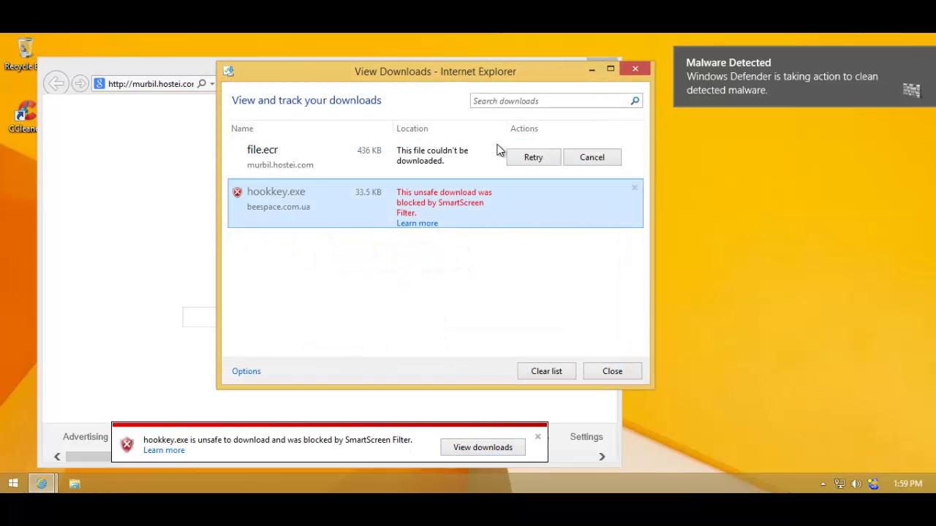
pyautogui.click(634, 70)
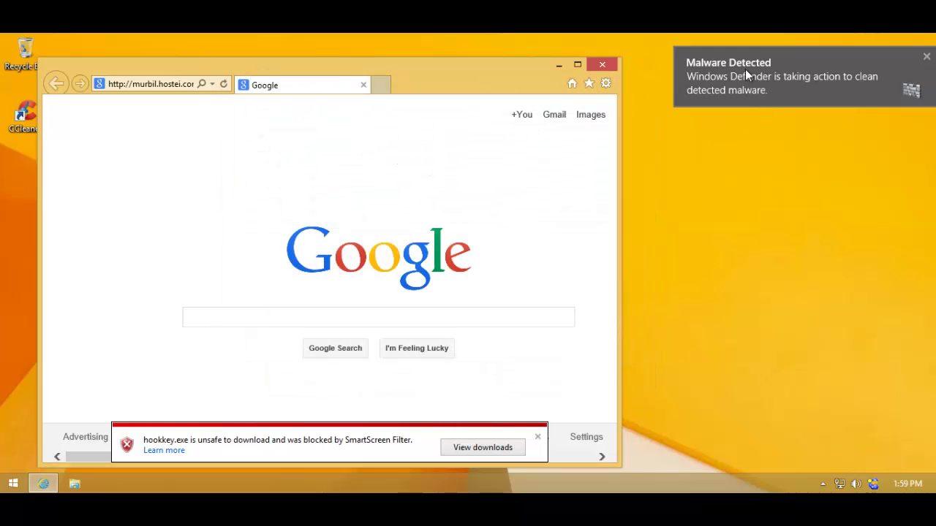
pyautogui.click(926, 56)
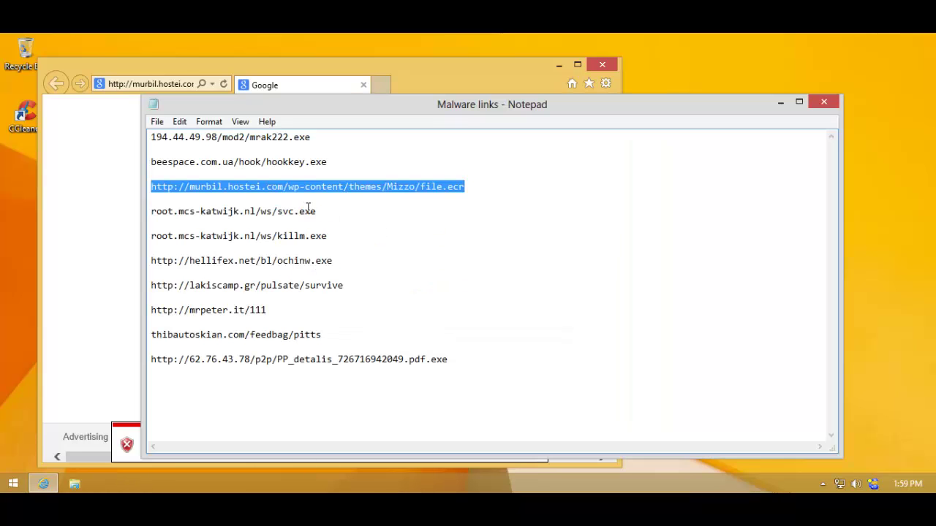
# Load the svc.exe link from the malware list in the browser and delete the flagged download
pyautogui.doubleClick(318, 203)
pyautogui.hotkey('ctrl', 'c')
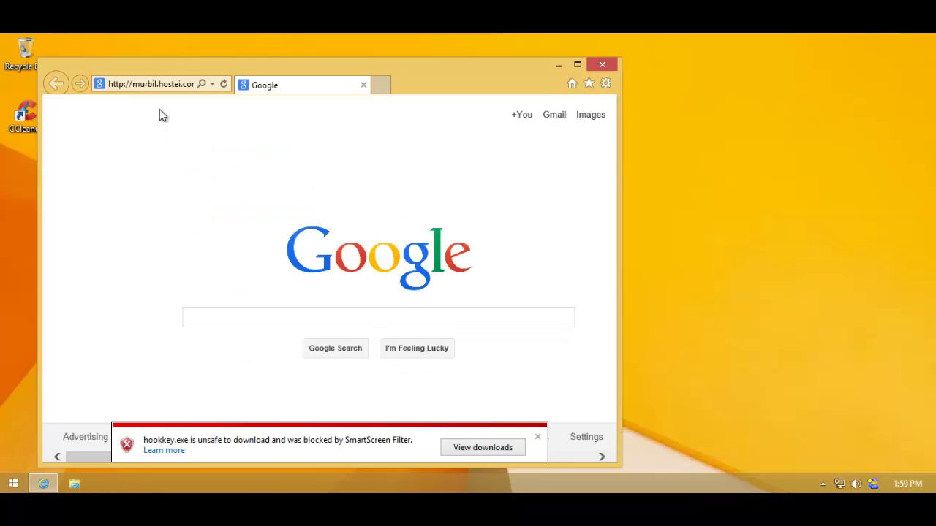
pyautogui.click(150, 83)
pyautogui.hotkey('ctrl', 'v')
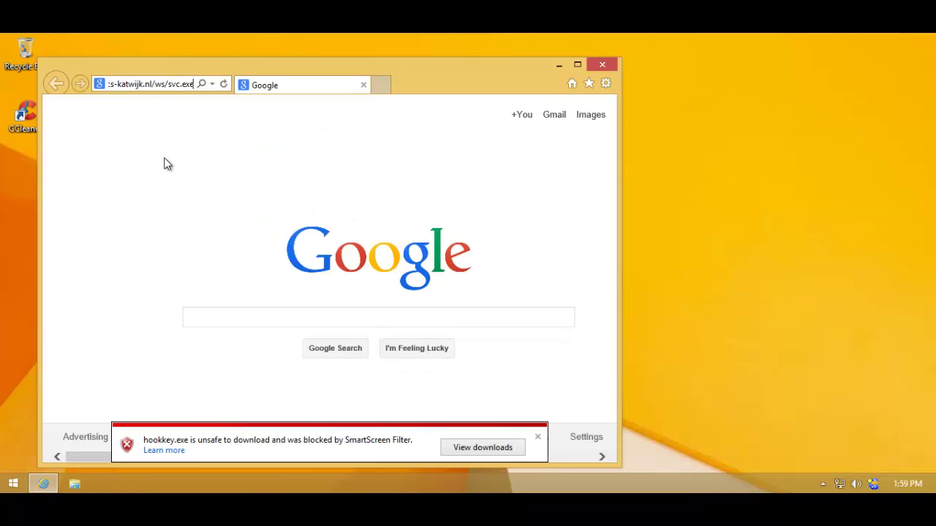
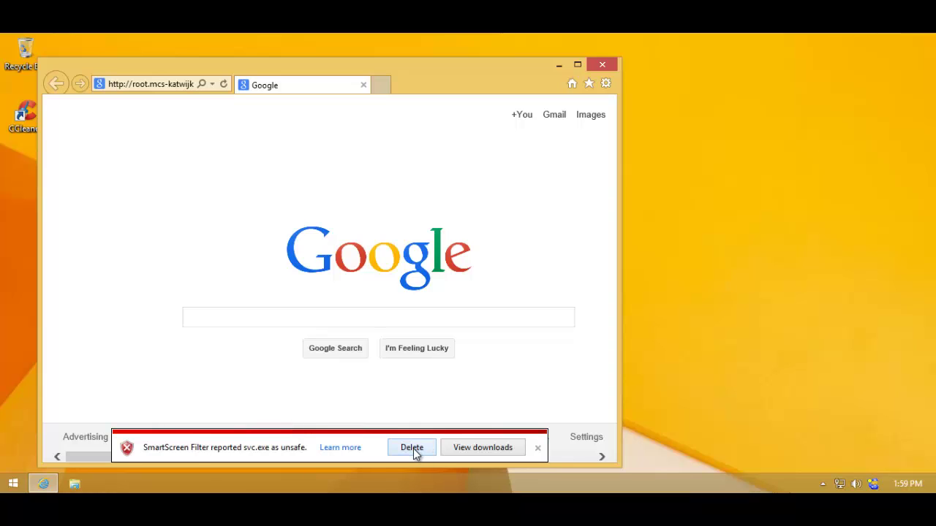
pyautogui.click(413, 448)
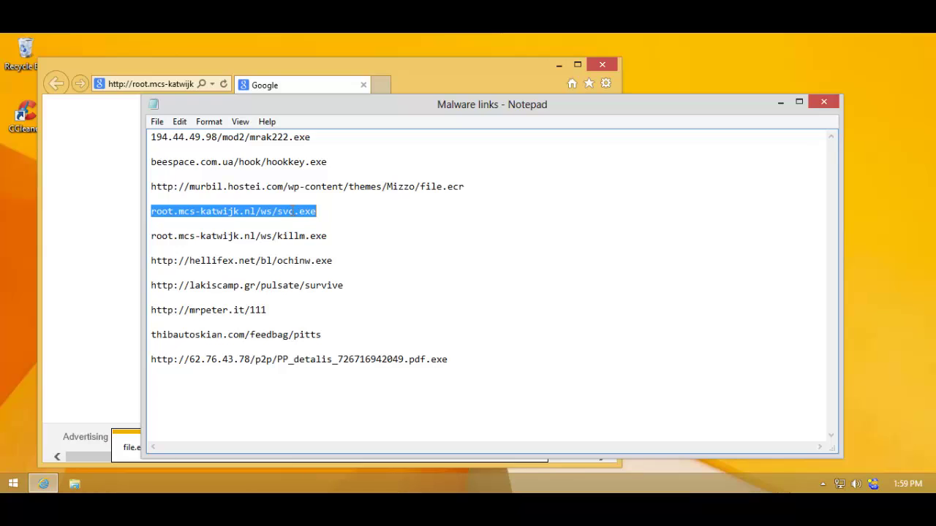
# Load the killm.exe link from the malware list in the browser and check its status in the download list
pyautogui.click(332, 236)
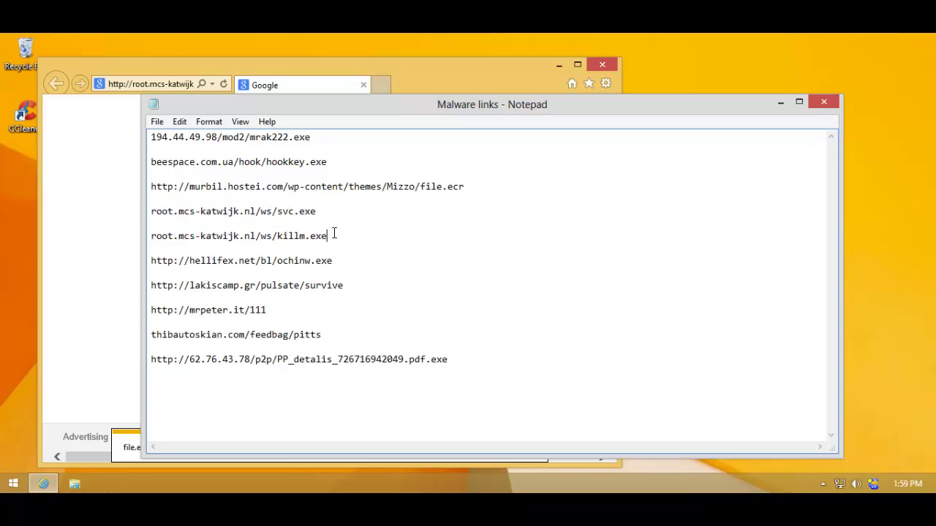
pyautogui.moveTo(334, 235); pyautogui.dragTo(150, 236)
pyautogui.click(29, 272)
pyautogui.click(137, 85)
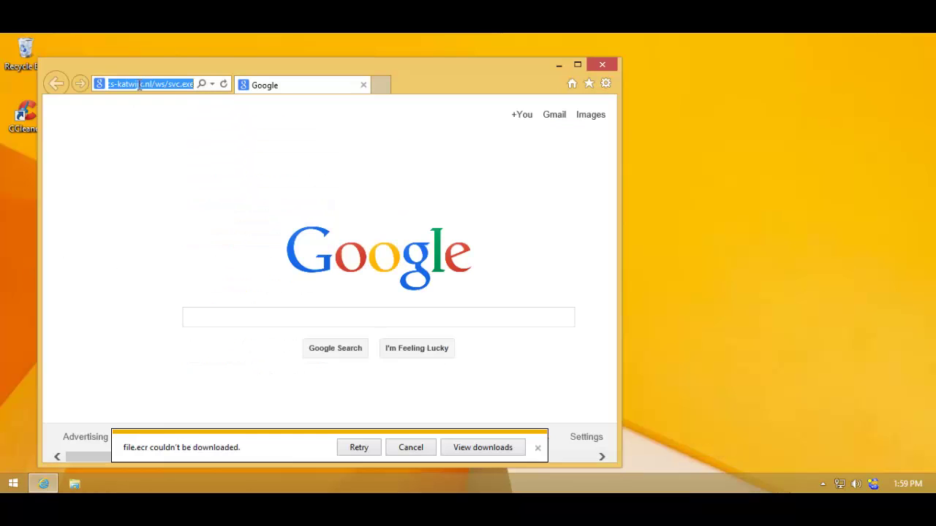
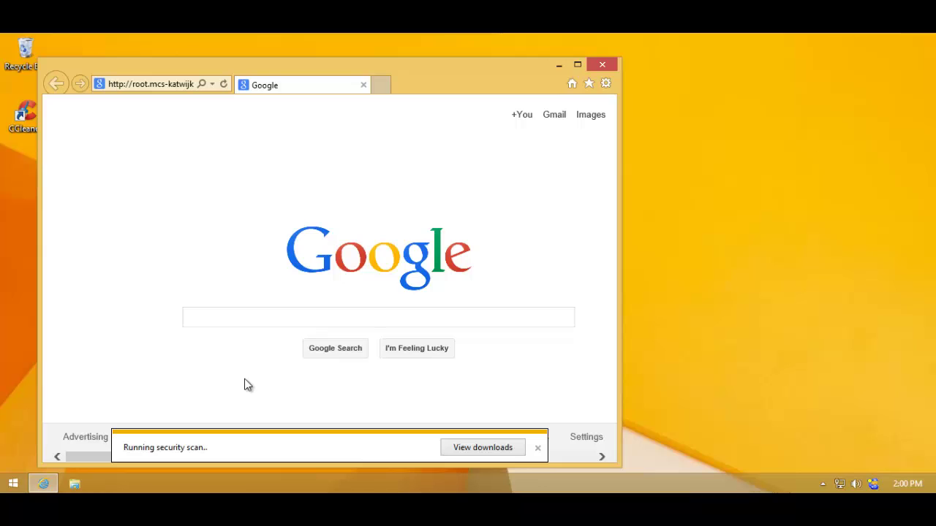
pyautogui.click(448, 447)
pyautogui.click(631, 246)
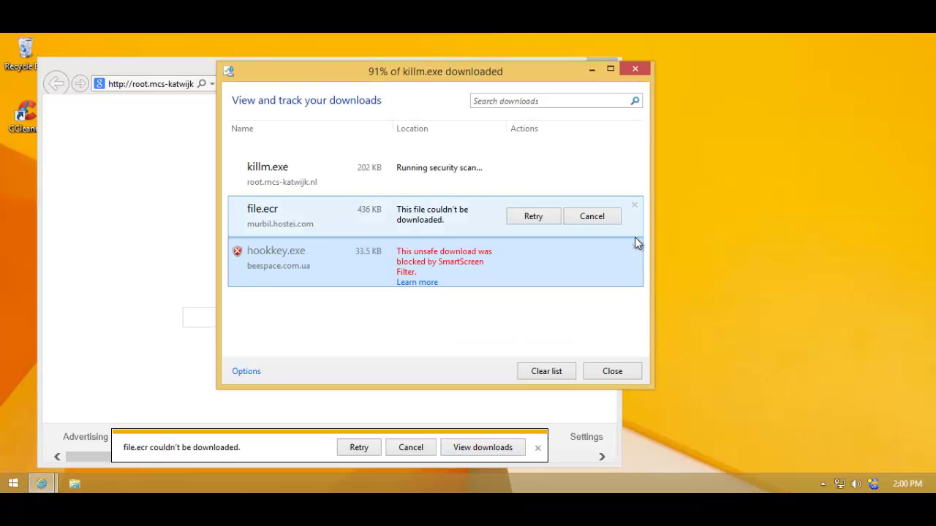
# Check the scan status of the killm.exe and file.ecr entries in the download list, and minimize the list
pyautogui.click(375, 189)
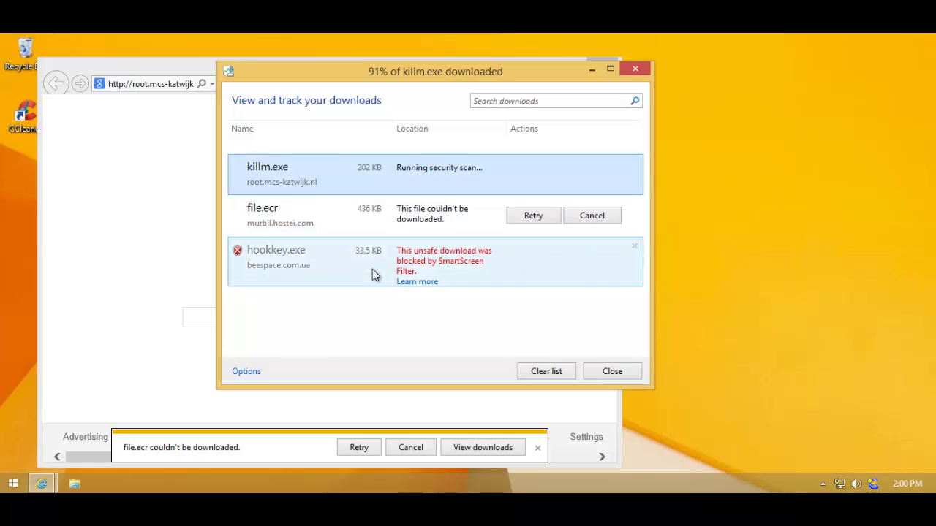
pyautogui.click(381, 227)
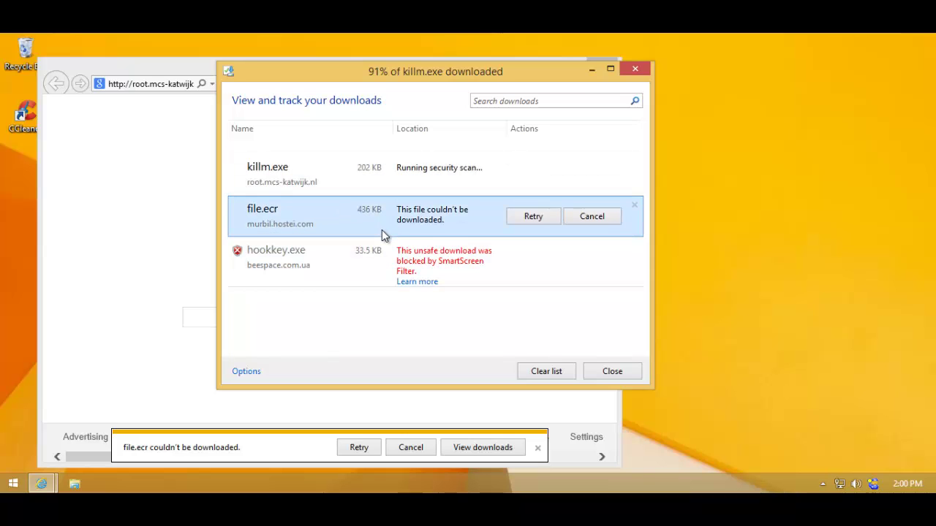
pyautogui.click(366, 187)
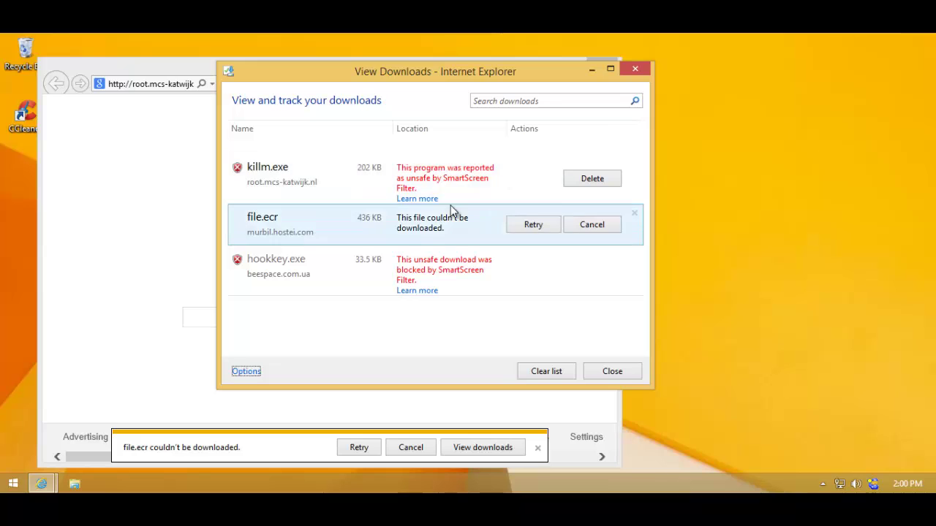
pyautogui.click(593, 71)
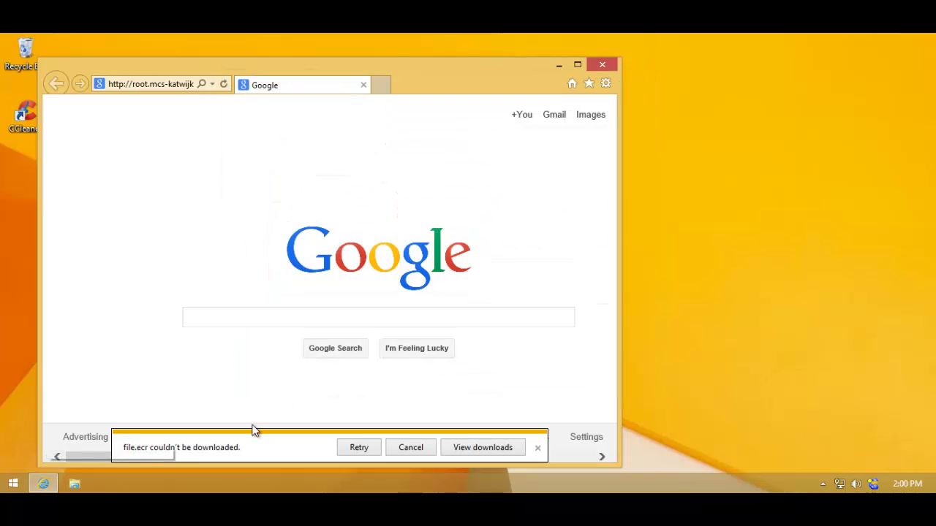
# Load the ochinw.exe link from the malware list in the browser, try to run the file, and cancel the missing-item dialog
pyautogui.click(115, 490)
pyautogui.moveTo(344, 260); pyautogui.dragTo(334, 249)
pyautogui.click(102, 312)
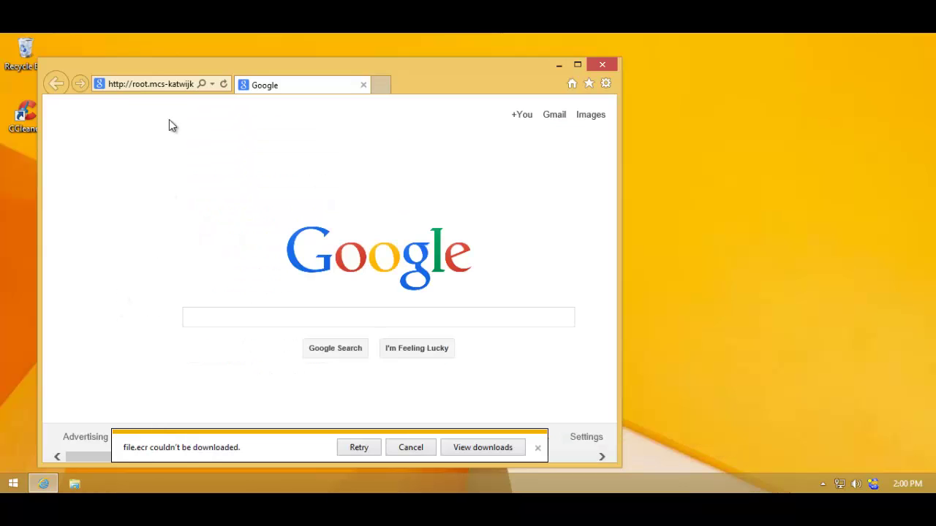
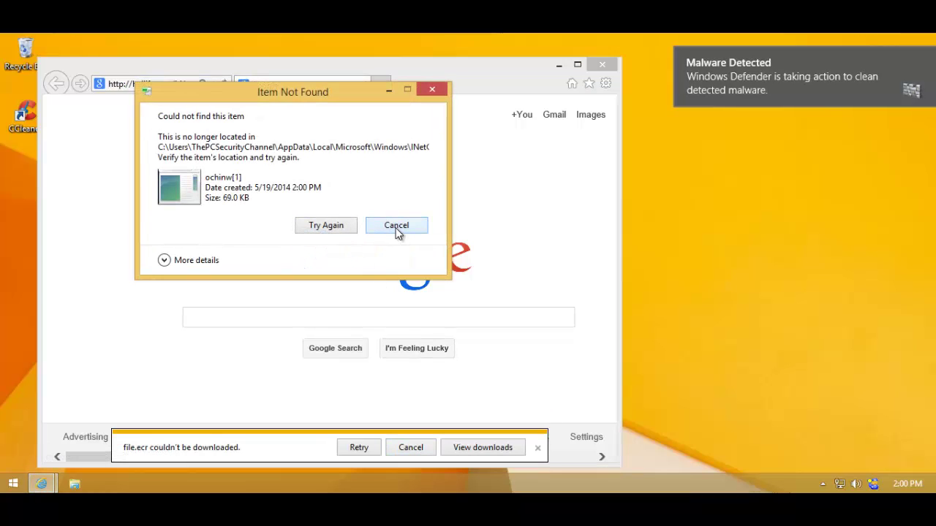
pyautogui.click(395, 227)
# Load the lakiscamp.gr/pulsate/survive link from the malware list in the browser
pyautogui.hotkey('alt', 'Tab')
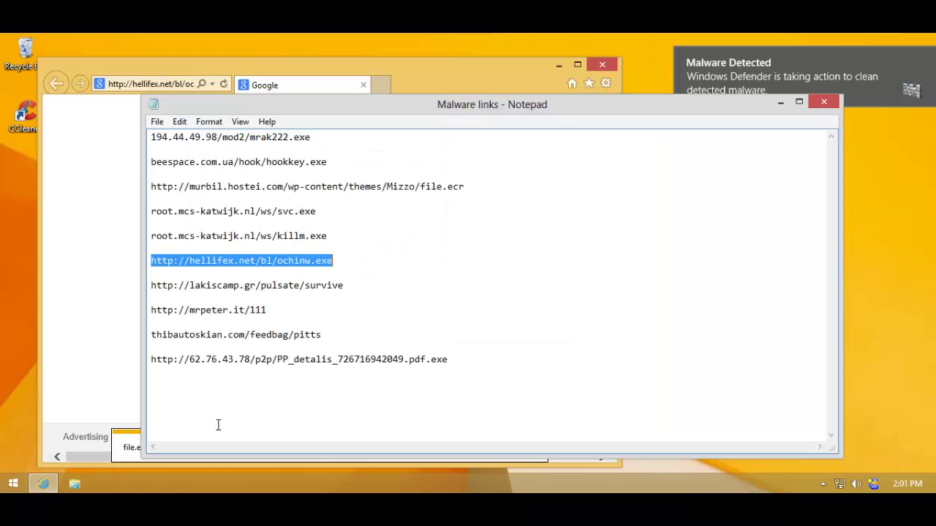
pyautogui.click(349, 286)
pyautogui.hotkey('shift', 'Home')
pyautogui.hotkey('alt', 'Tab')
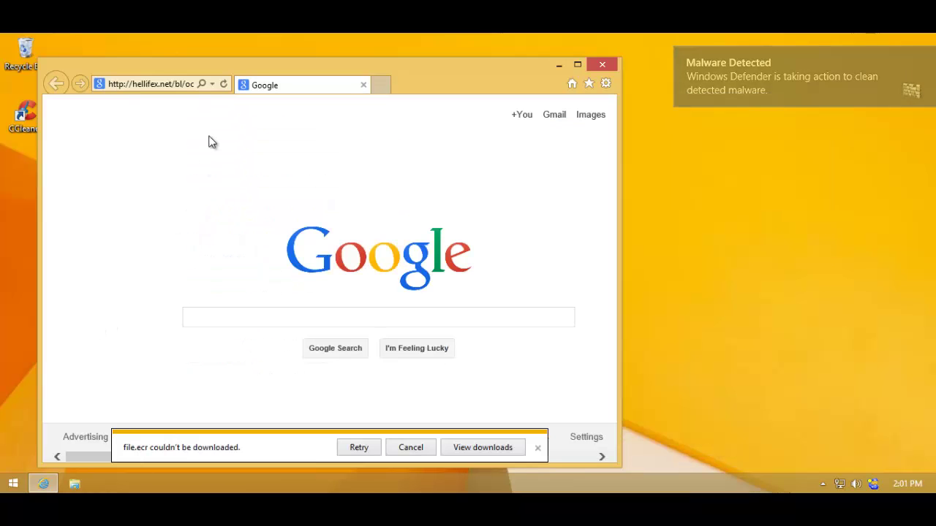
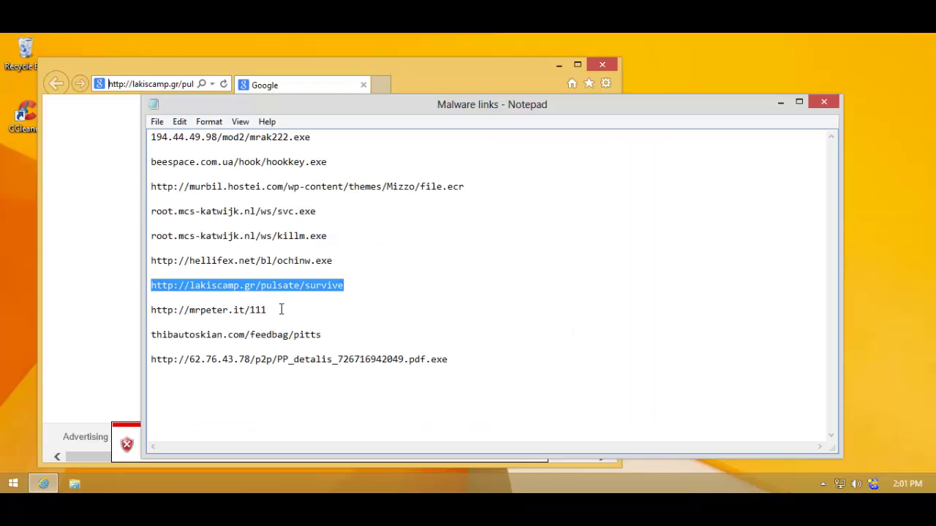
# Load the mrpeter.it/111 link in the browser, check its progress in the download list, and close the list
pyautogui.moveTo(152, 310); pyautogui.dragTo(273, 299)
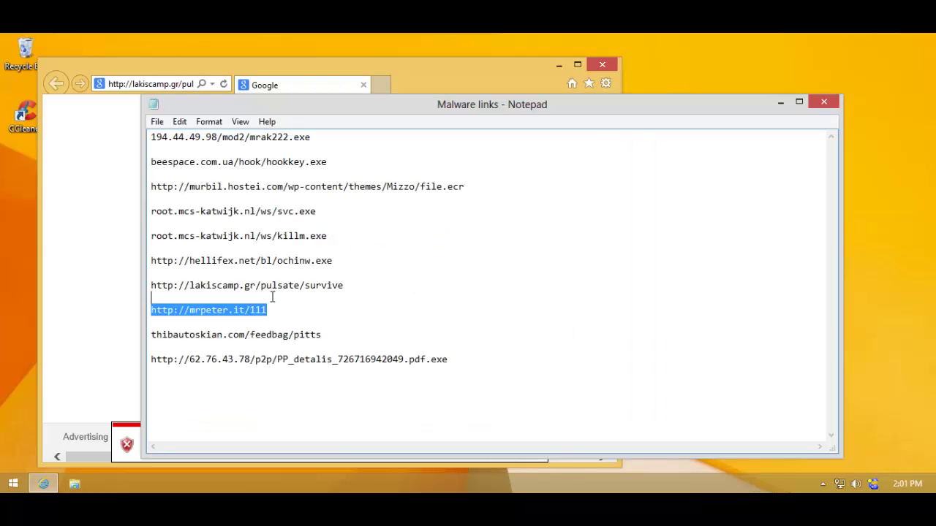
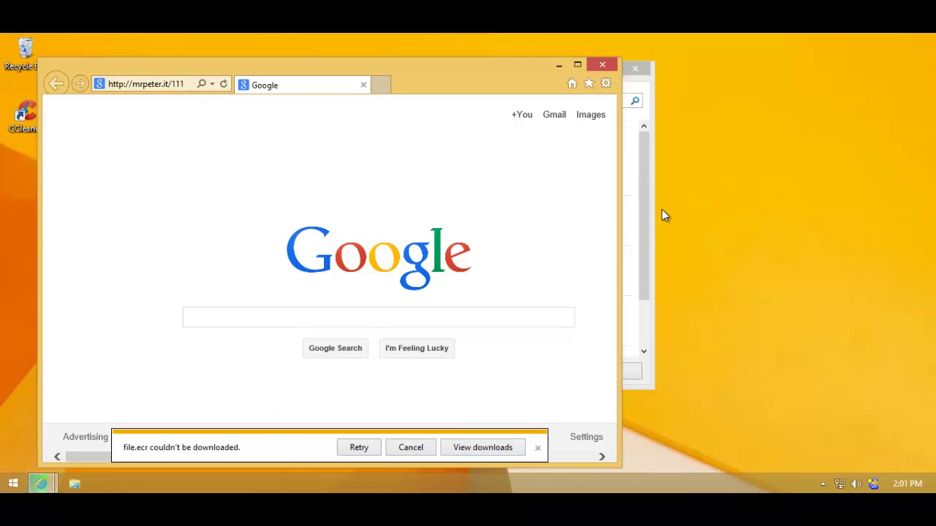
pyautogui.click(647, 217)
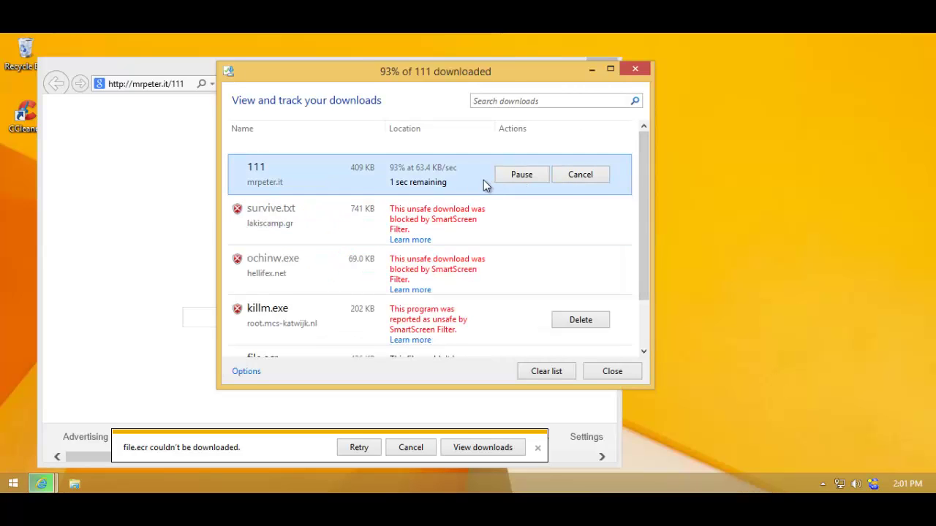
pyautogui.click(633, 70)
# Load the thibautoskian.com/feedbag/pitts link from the malware list in the browser and try to open the offered file
pyautogui.hotkey('alt', 'Tab')
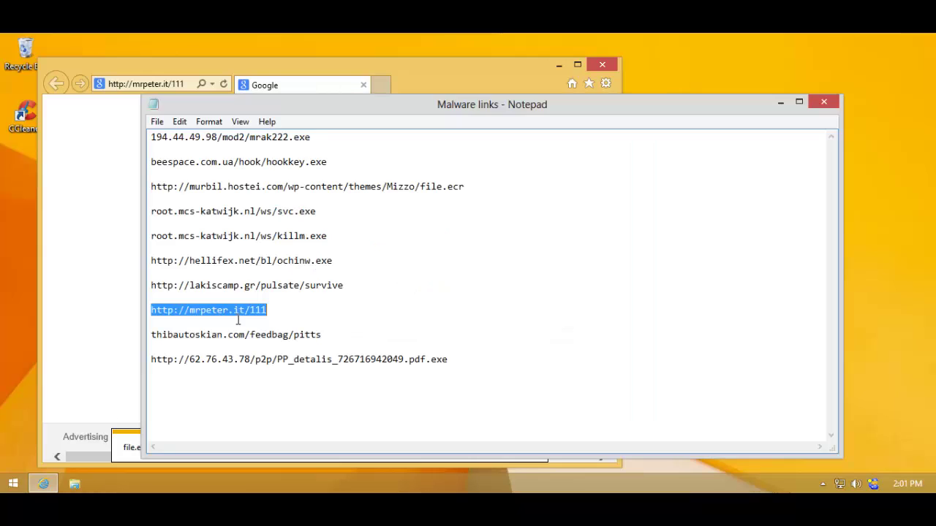
pyautogui.click(321, 335)
pyautogui.doubleClick(324, 331)
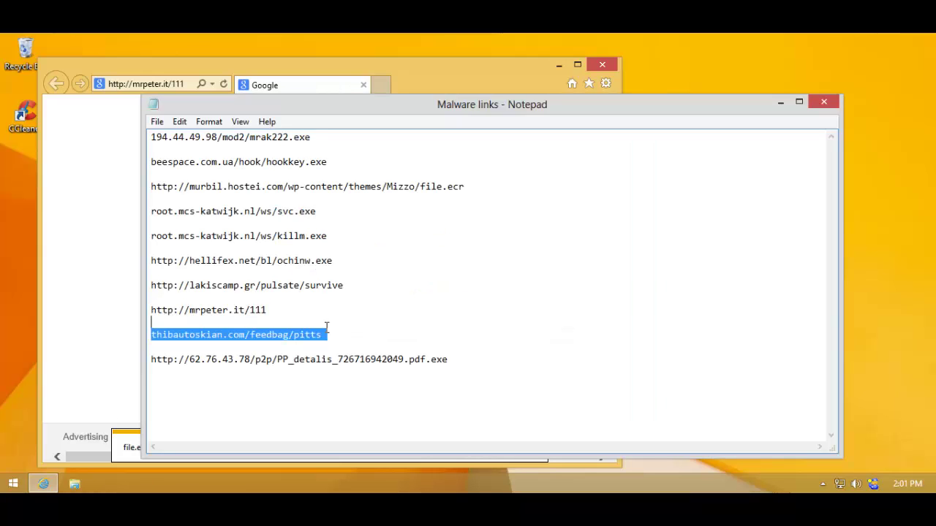
pyautogui.hotkey('ctrl', 'c')
pyautogui.click(133, 327)
pyautogui.click(179, 83)
pyautogui.hotkey('ctrl', 'v')
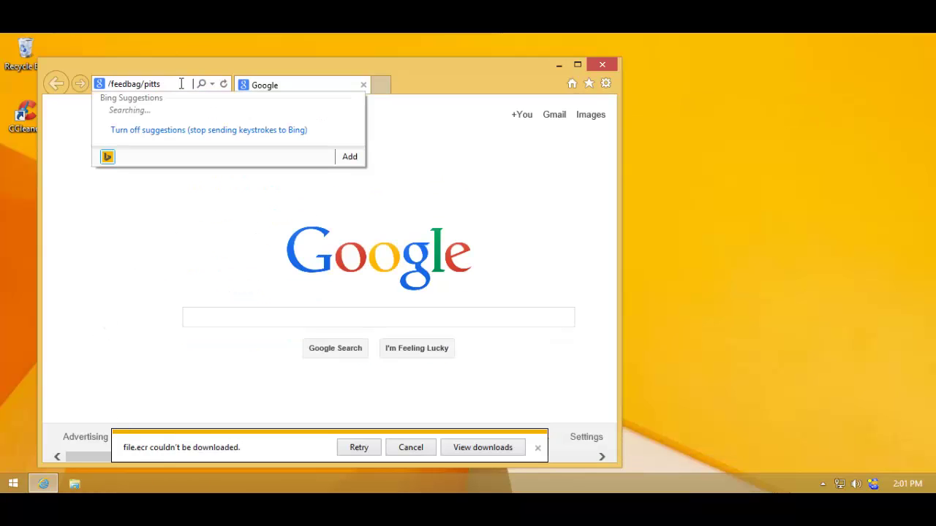
pyautogui.press('Return')
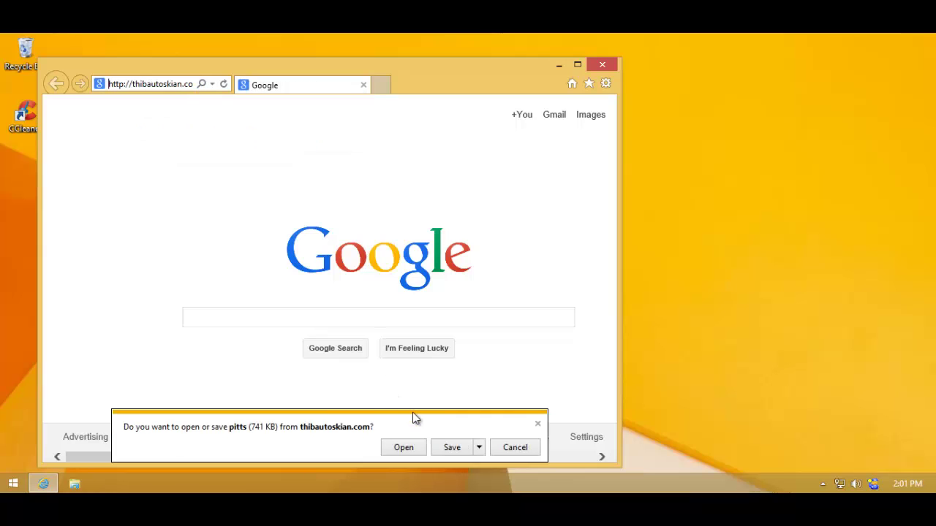
pyautogui.click(410, 447)
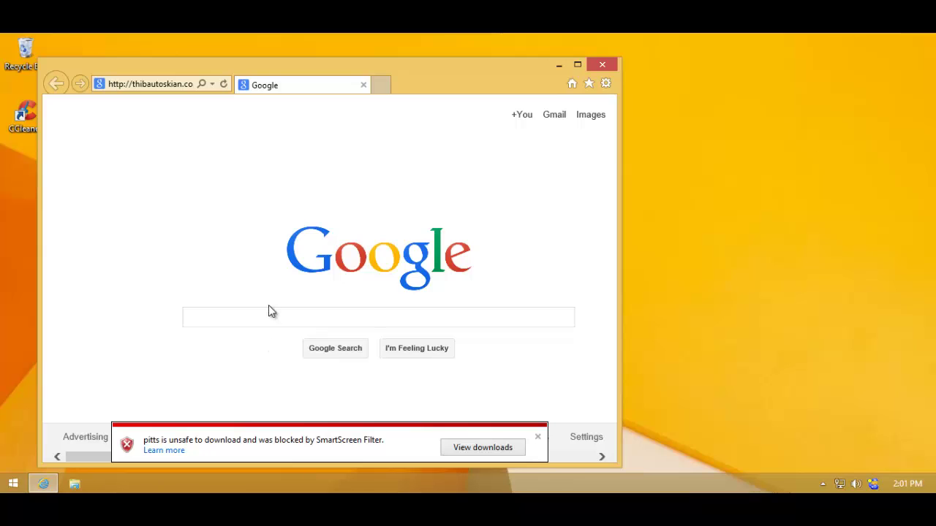
# Load the PP_detalis_726716942049.pdf.exe link in the browser, and close the browser and the malware link list
pyautogui.hotkey('alt', 'Tab')
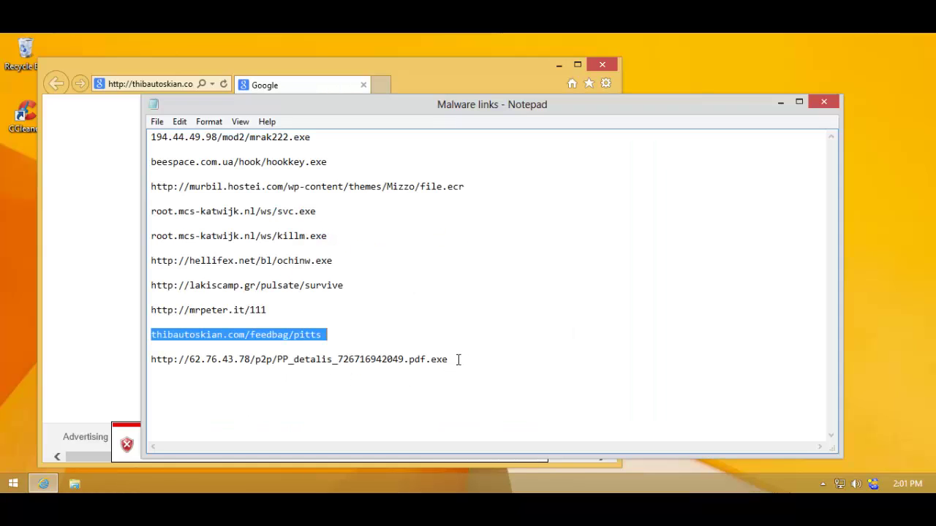
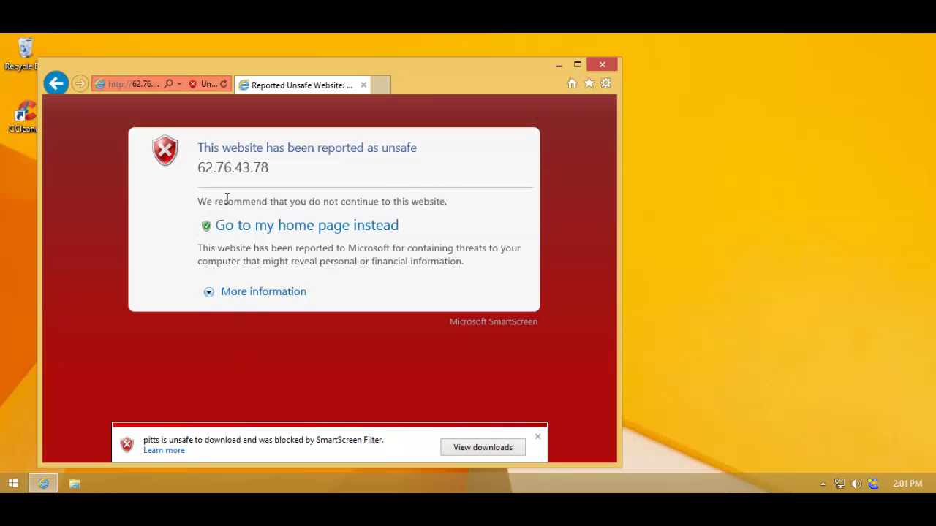
pyautogui.click(601, 65)
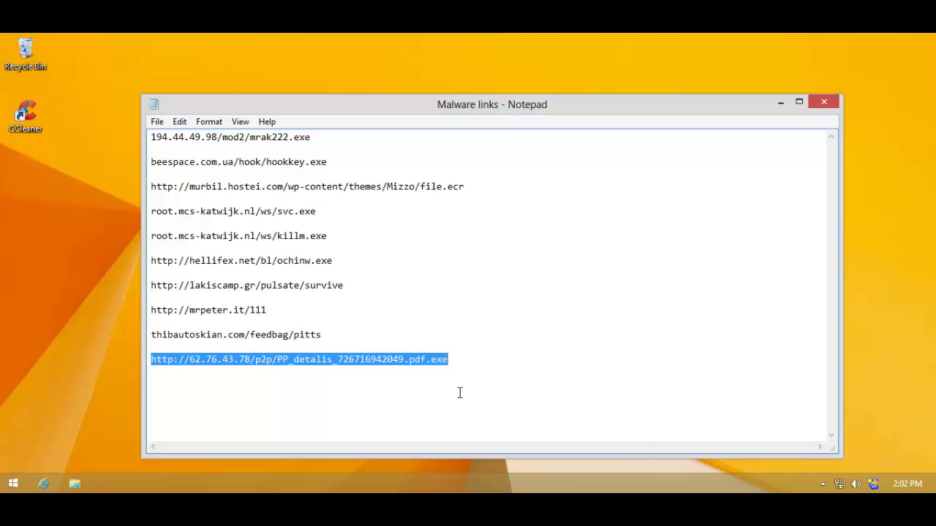
pyautogui.click(454, 359)
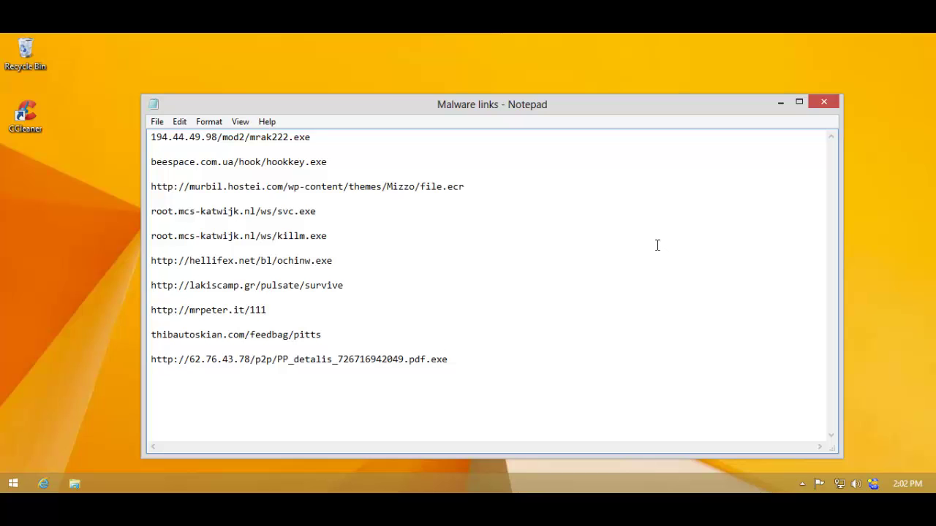
pyautogui.click(825, 103)
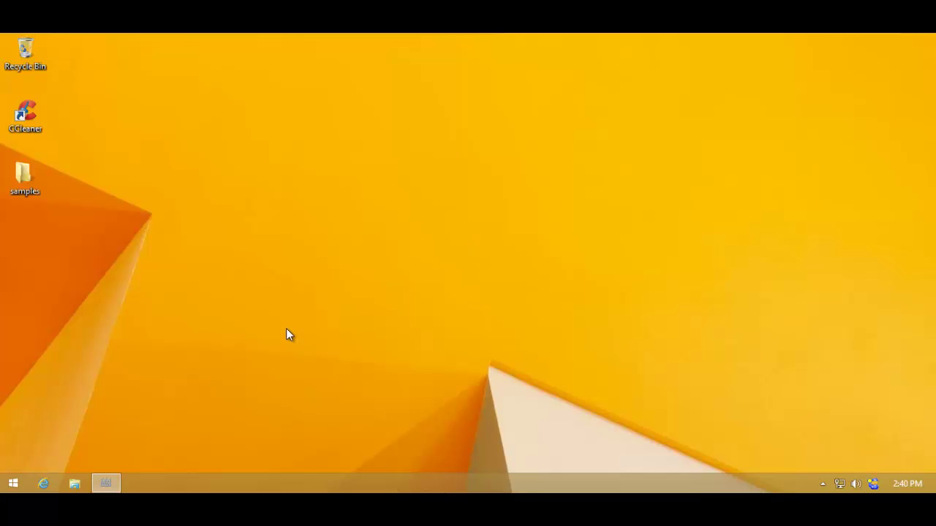
# Look through the malware files in the samples folder on the desktop and close the folder
pyautogui.doubleClick(28, 184)
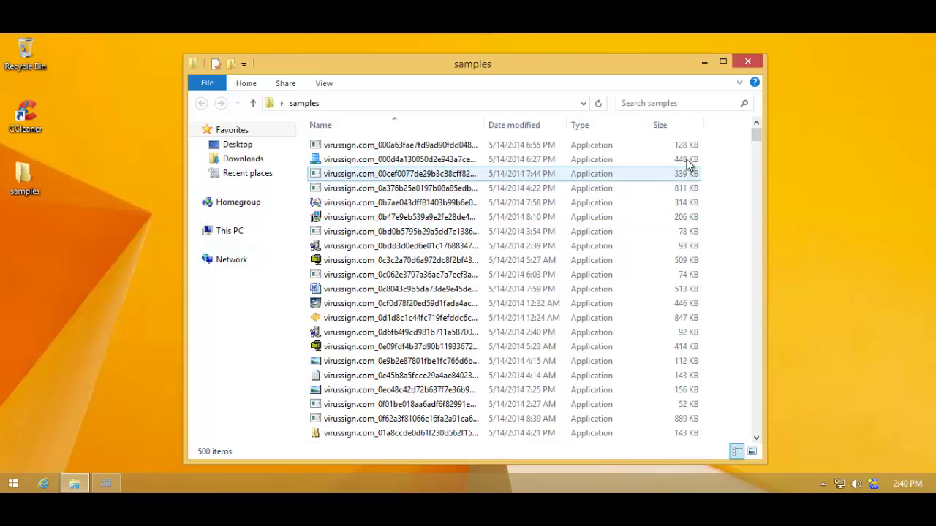
pyautogui.moveTo(756, 144); pyautogui.dragTo(755, 310)
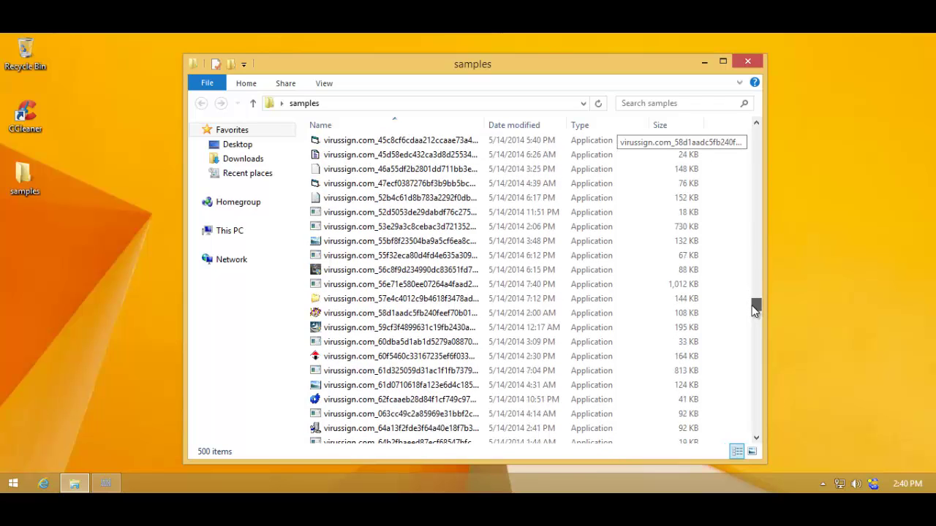
pyautogui.moveTo(755, 310); pyautogui.dragTo(750, 136)
pyautogui.click(747, 62)
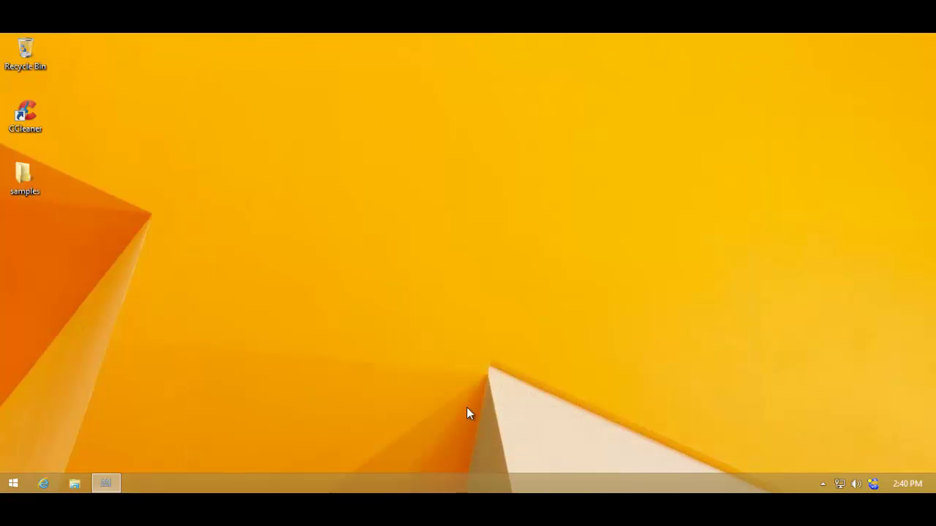
# Bring up Windows Defender, close the scan results, turn on real-time protection, and close the program
pyautogui.click(111, 478)
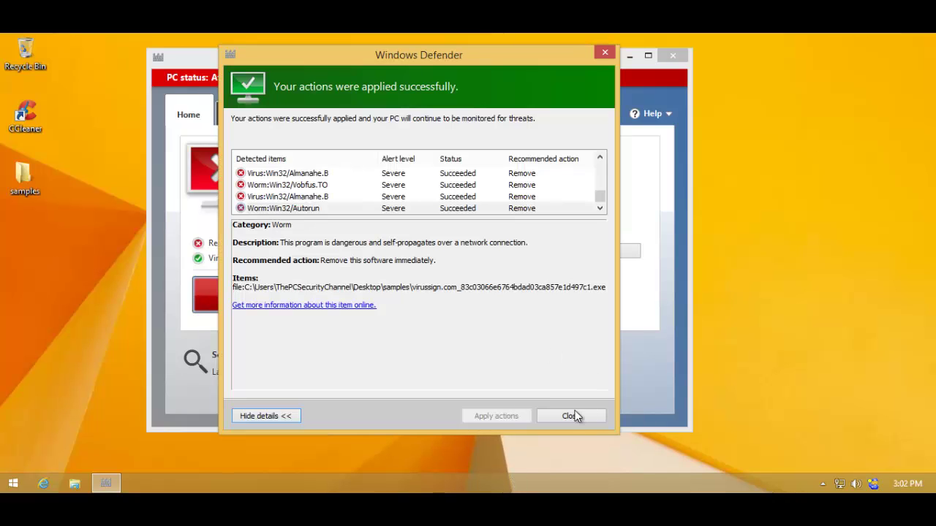
pyautogui.click(574, 416)
pyautogui.click(292, 289)
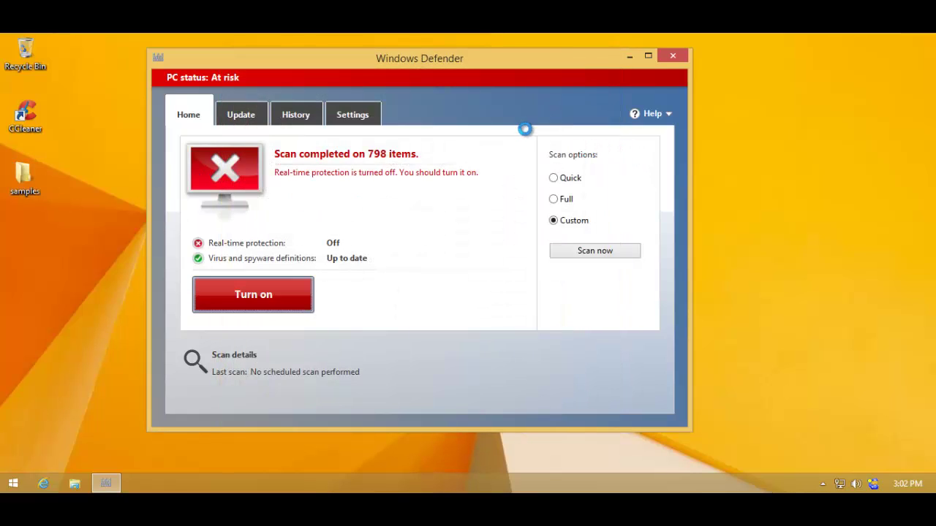
pyautogui.click(672, 54)
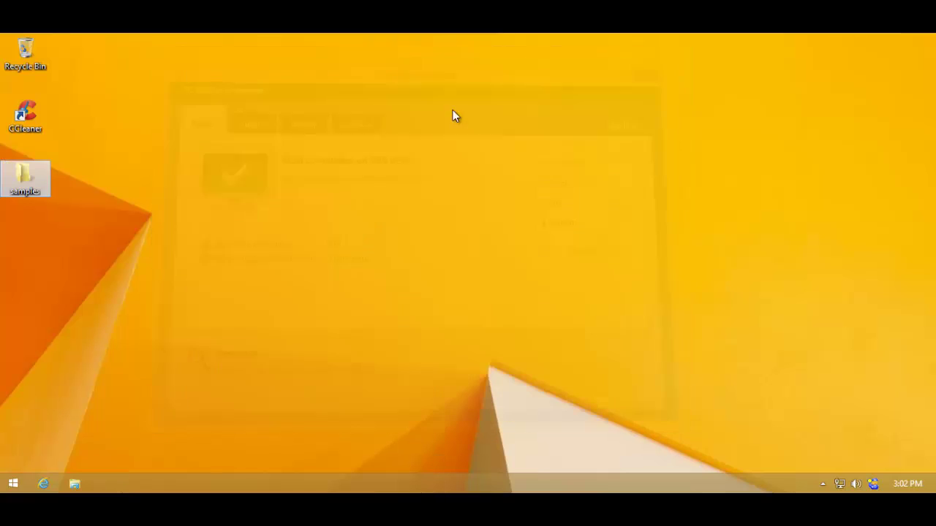
pyautogui.doubleClick(25, 169)
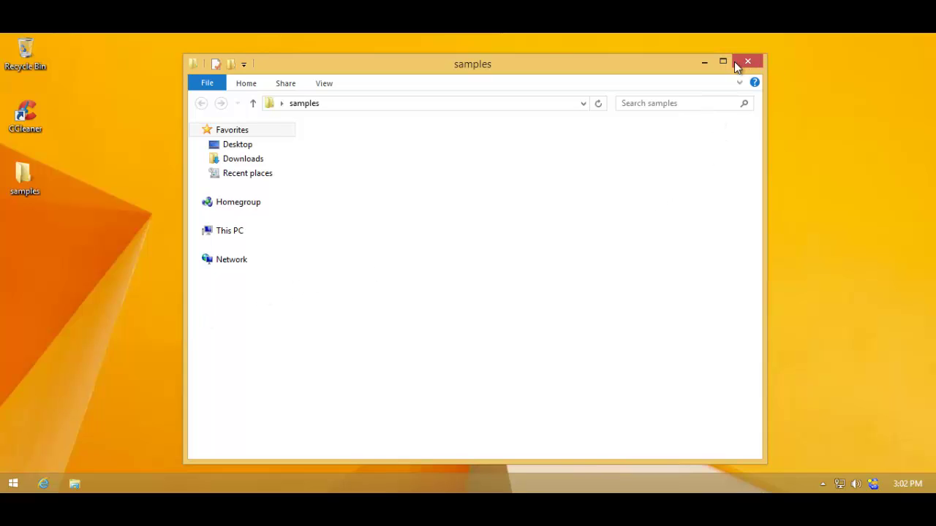
pyautogui.click(230, 264)
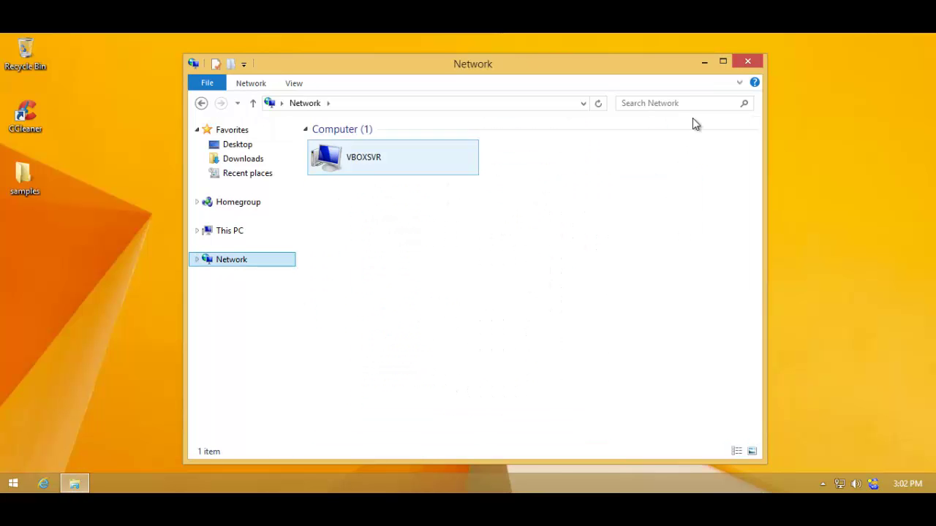
pyautogui.click(747, 60)
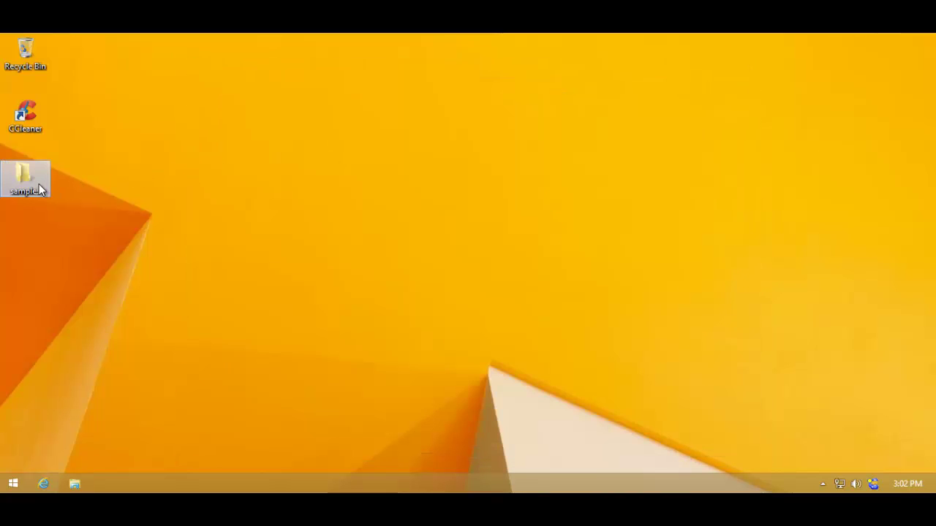
# Open the samples folder from the desktop and look through the files that remain after the scan
pyautogui.doubleClick(39, 186)
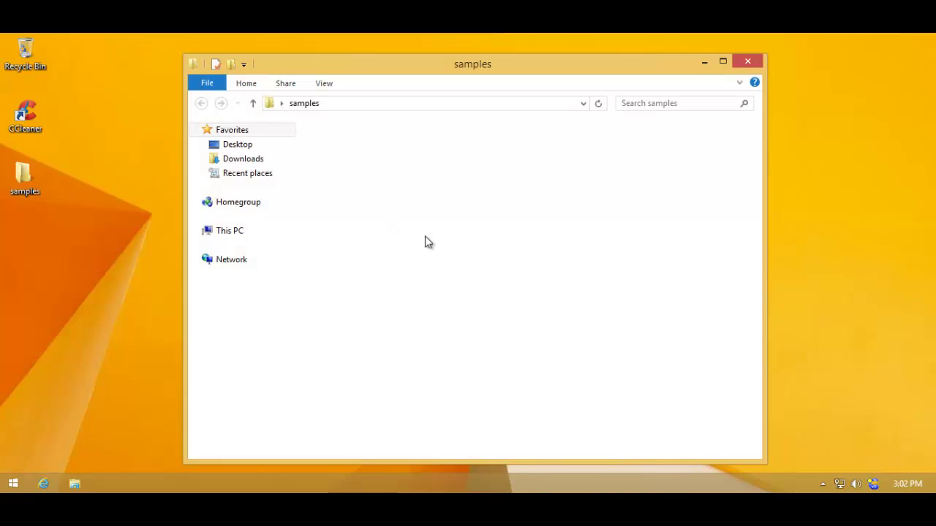
pyautogui.click(427, 232)
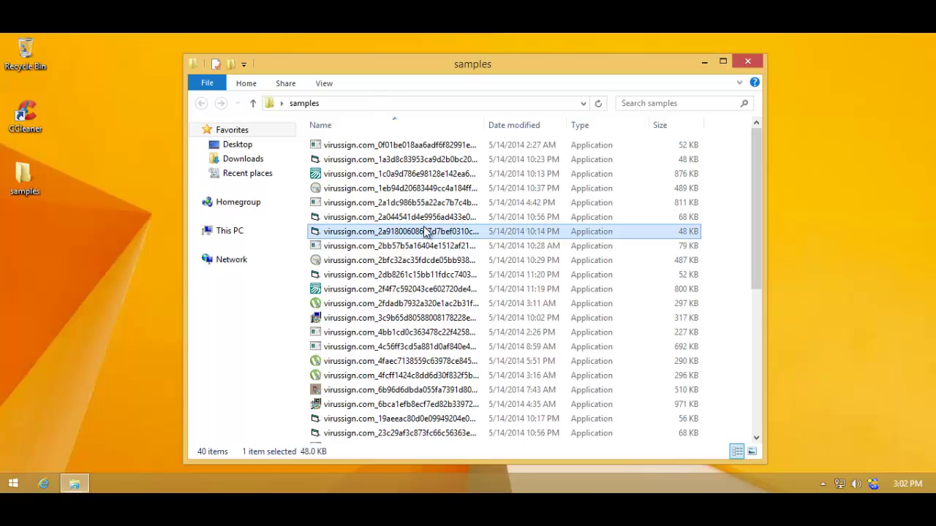
pyautogui.hotkey('shift', 'F10')
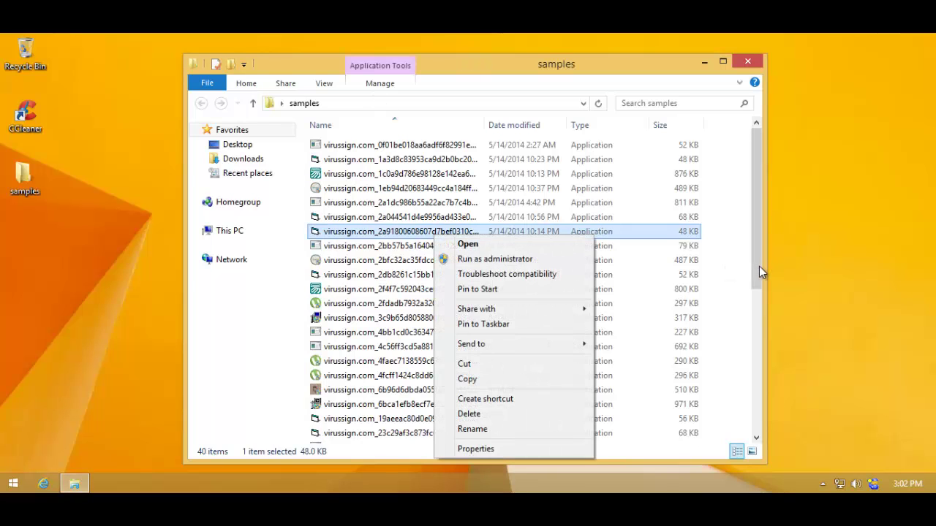
pyautogui.press('Escape')
pyautogui.scroll(-1, 756, 306)
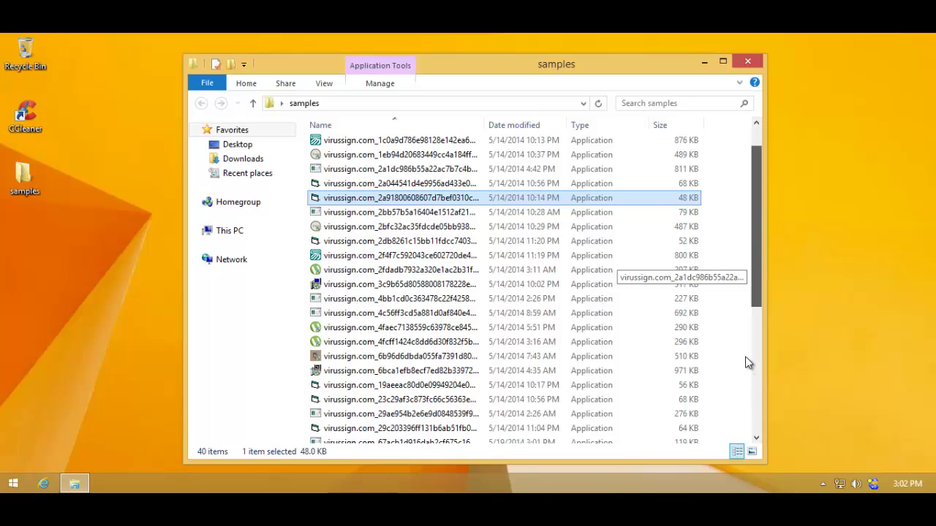
# Work out the detection rate for 500 samples with 40 missed in Calculator, as 500 minus 40 divided by 500, and close it
pyautogui.scroll(-5, 756, 352)
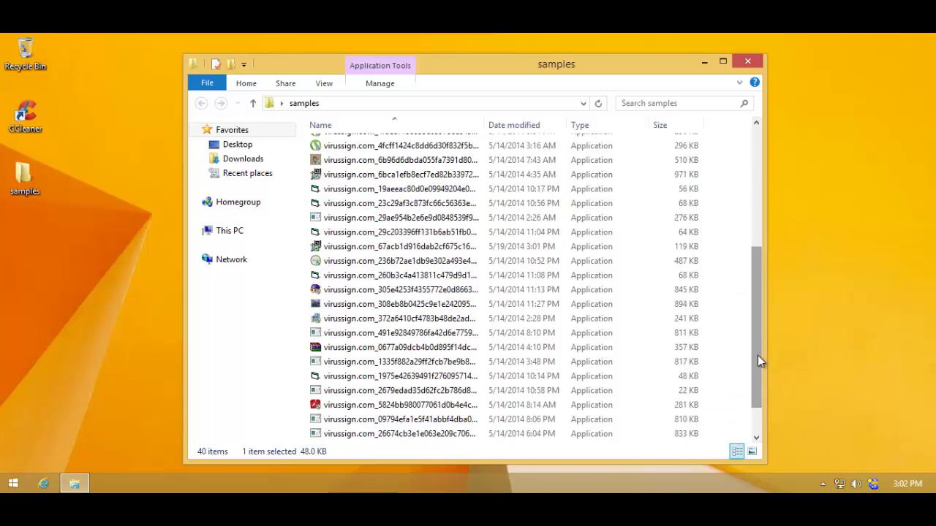
pyautogui.scroll(1, 756, 356)
pyautogui.scroll(-6, 747, 216)
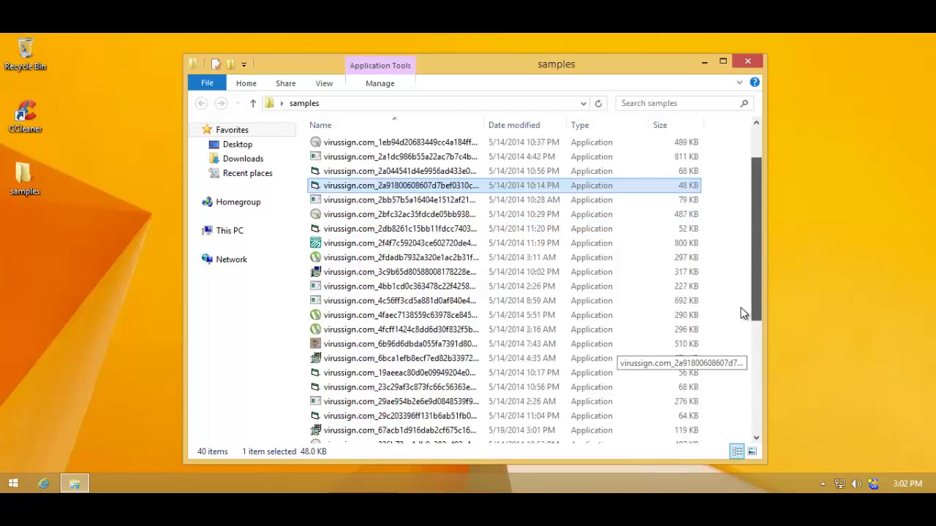
pyautogui.scroll(6, 743, 272)
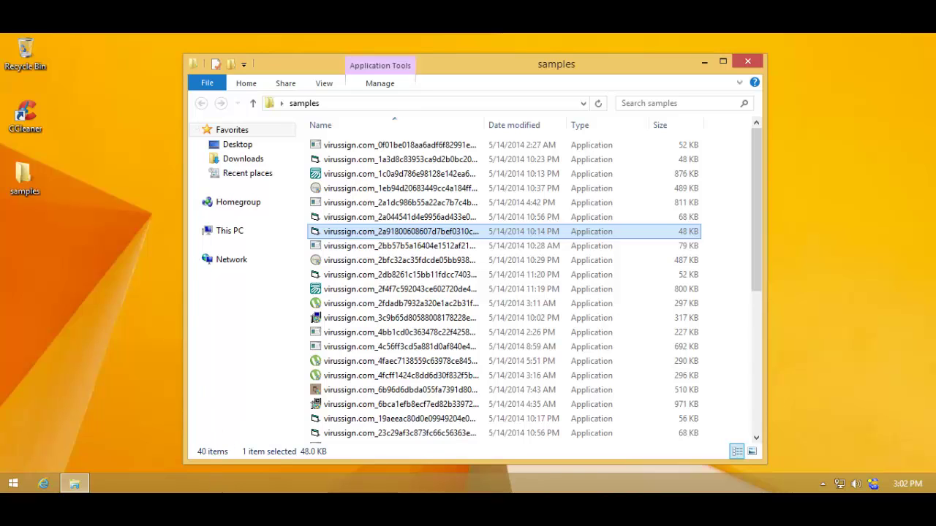
pyautogui.moveTo(153, 108); pyautogui.dragTo(137, 116)
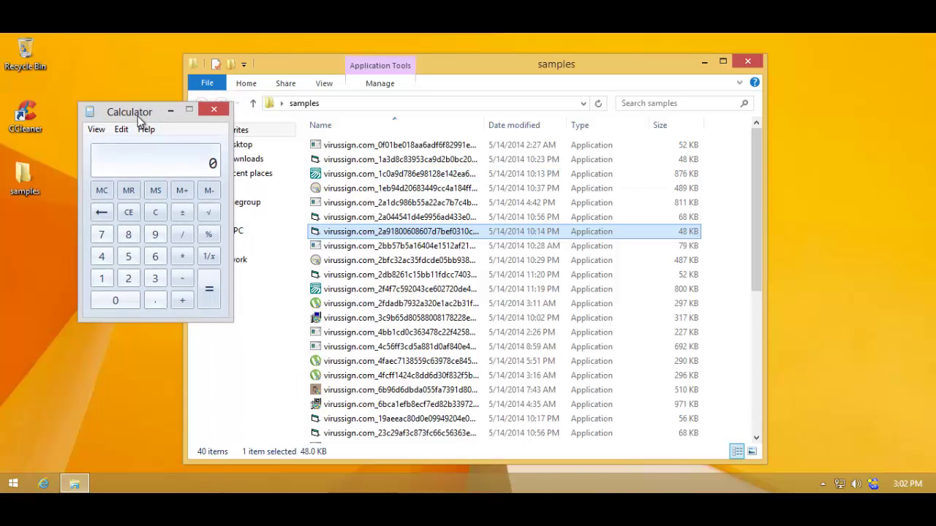
pyautogui.press('5')
pyautogui.press('0')
pyautogui.press('0')
pyautogui.press('-')
pyautogui.press('4')
pyautogui.press('0')
pyautogui.press('Return')
pyautogui.press('/')
pyautogui.press('5')
pyautogui.press('0')
pyautogui.press('0')
pyautogui.press('Return')
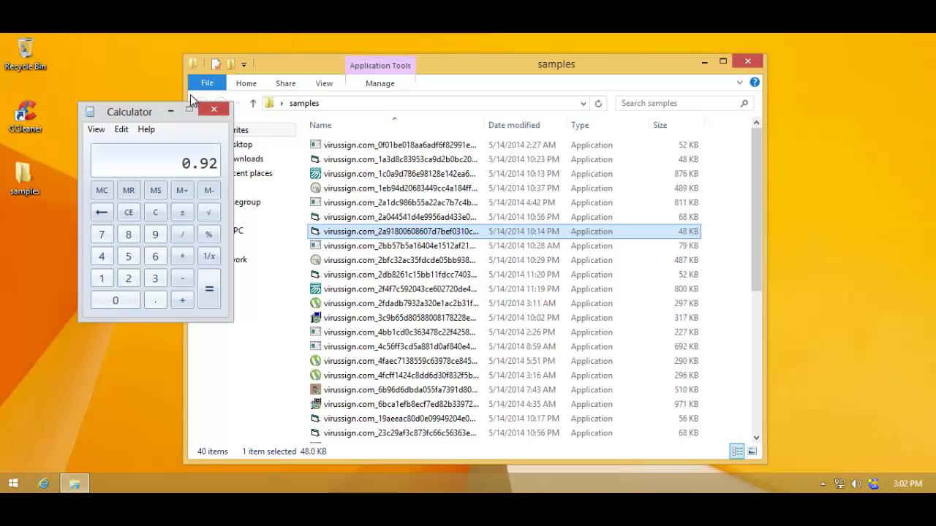
pyautogui.click(212, 109)
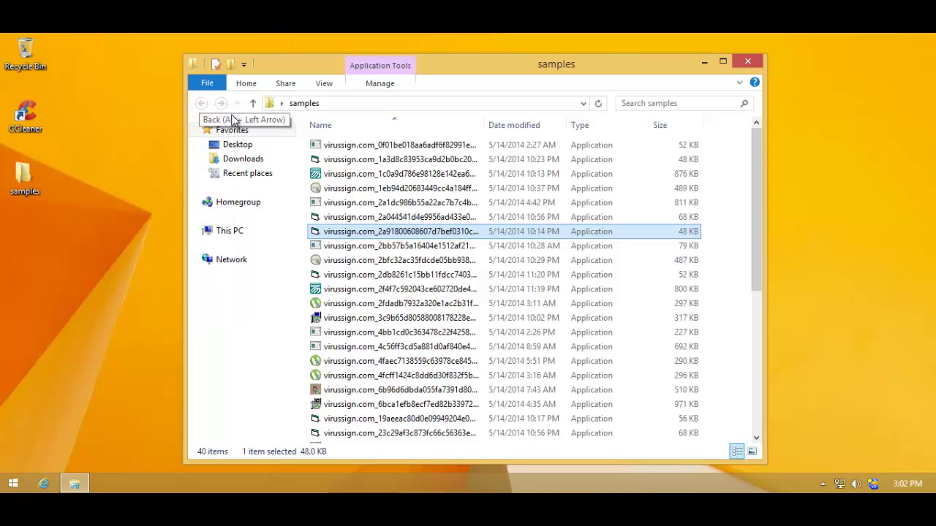
# Clear the file selection and review the whole list of undetected samples, ending back at its start
pyautogui.click(750, 217)
pyautogui.moveTo(751, 233); pyautogui.dragTo(762, 184)
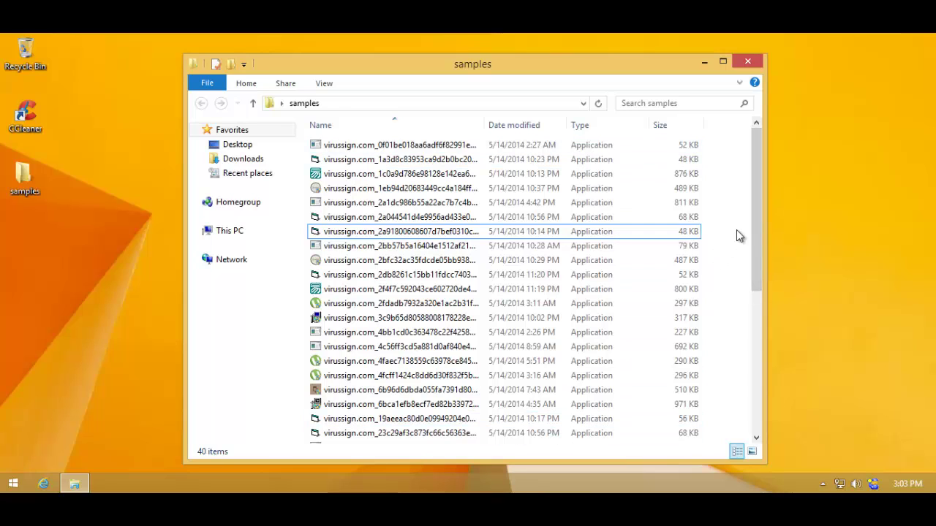
pyautogui.moveTo(751, 235); pyautogui.dragTo(750, 307)
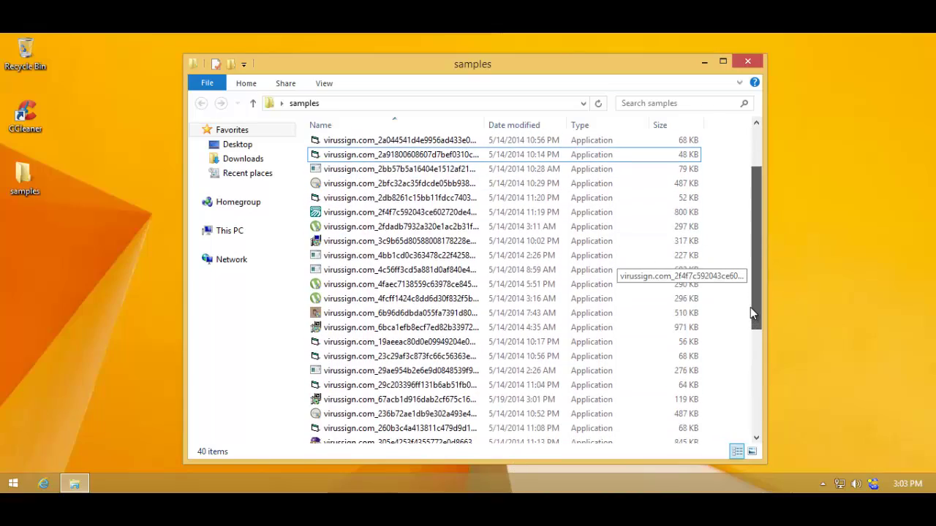
pyautogui.scroll(-3, 747, 397)
pyautogui.scroll(-2, 748, 402)
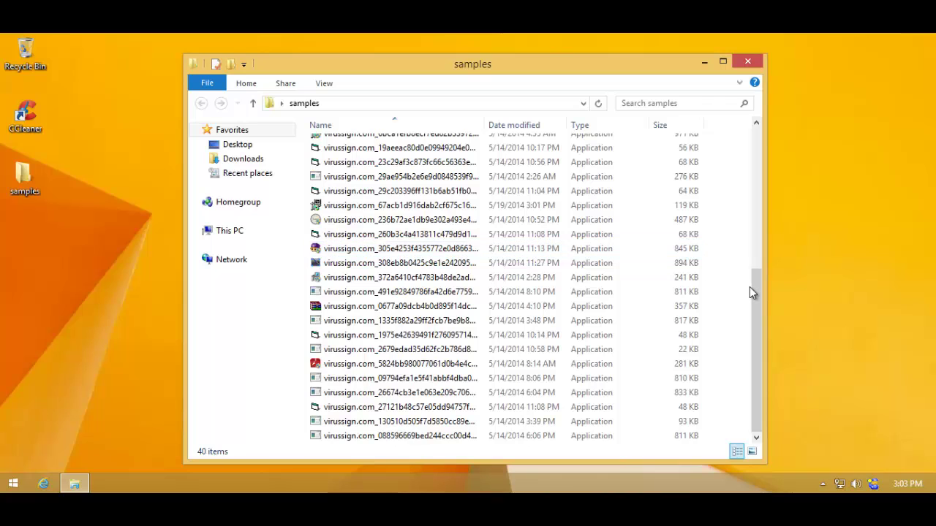
pyautogui.moveTo(749, 291); pyautogui.dragTo(762, 142)
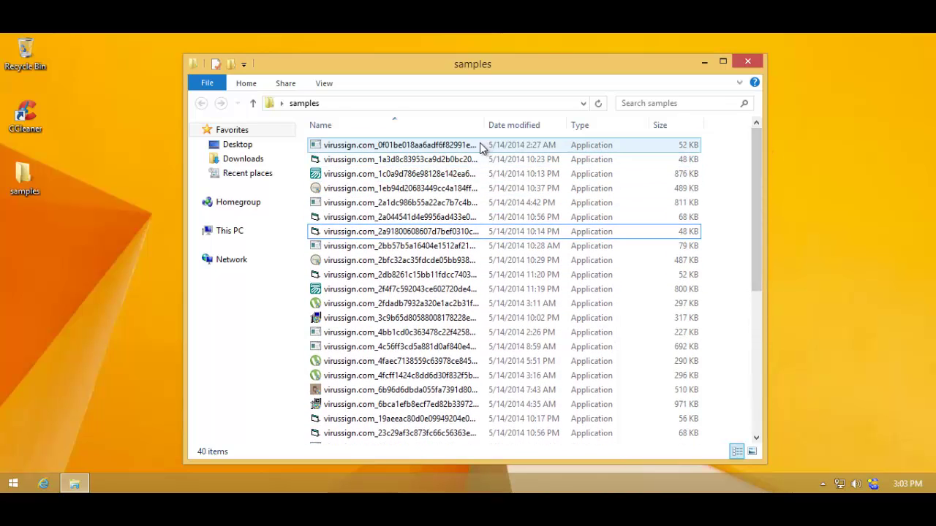
# Switch to Privatefirewall, check its Internet Security and Network Security levels, and close its window
pyautogui.doubleClick(878, 483)
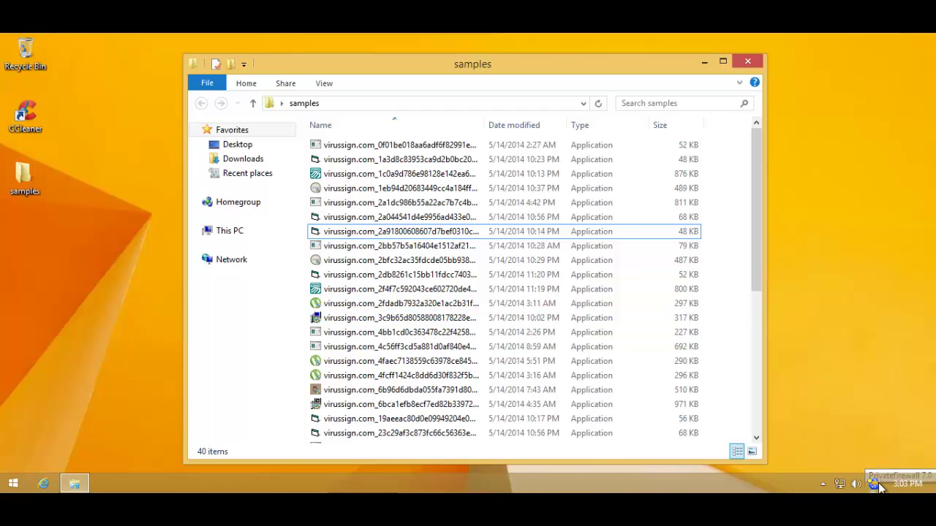
pyautogui.moveTo(248, 47); pyautogui.dragTo(441, 92)
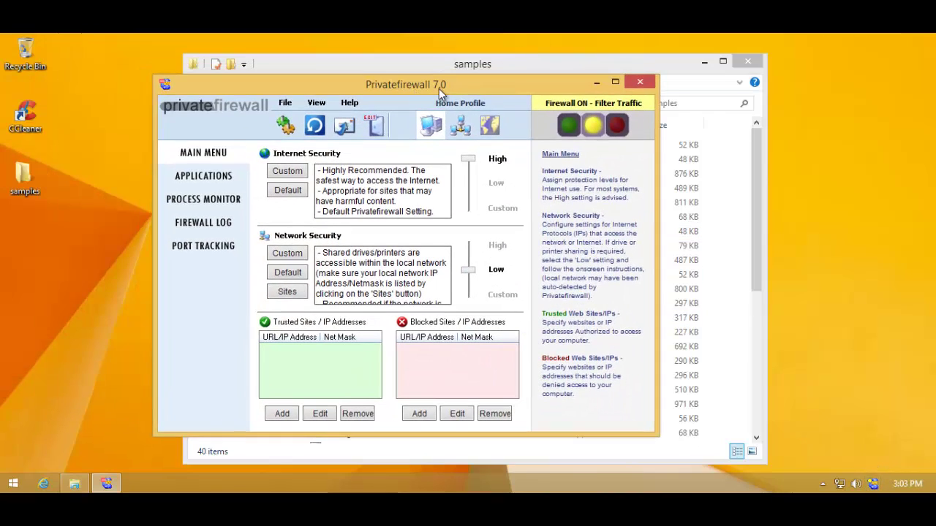
pyautogui.click(640, 83)
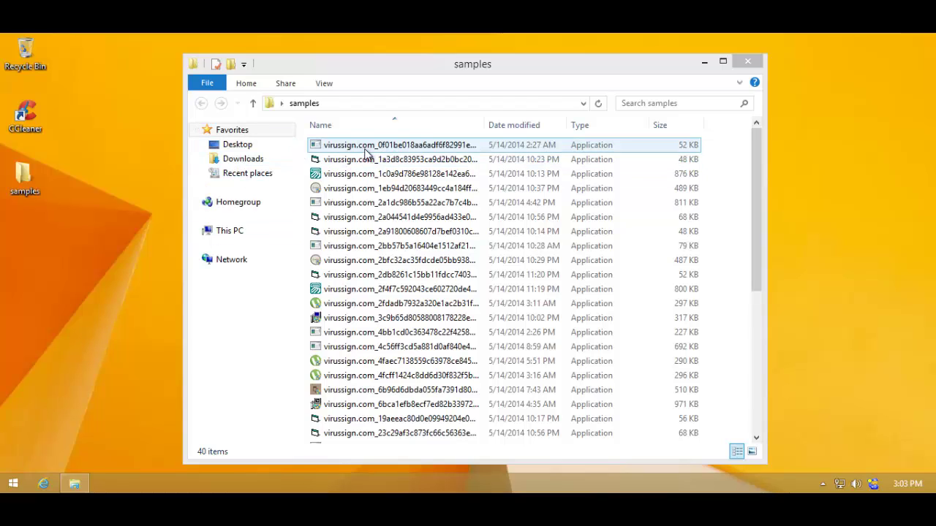
# Run the samples starting 1a3d8c83 and 1eb94d20, granting the second one User Account Control permission, and block their firewall alerts
pyautogui.doubleClick(422, 160)
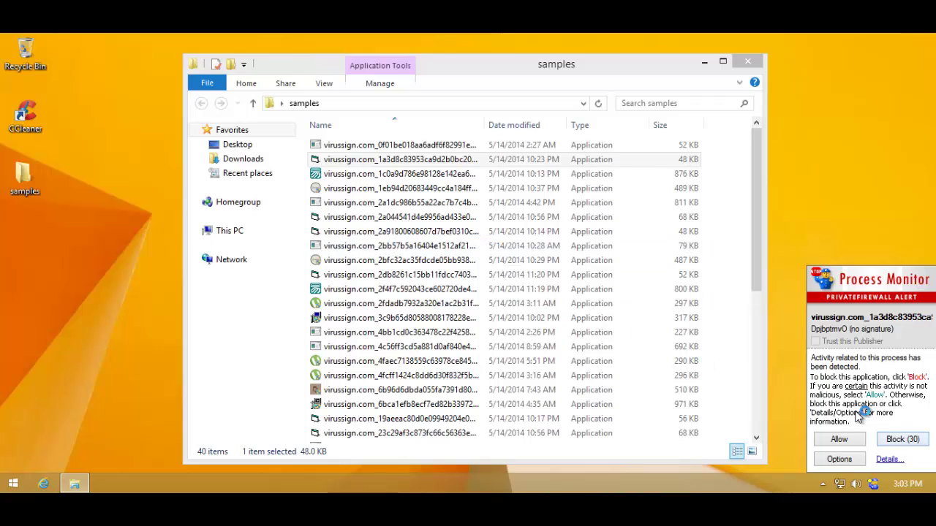
pyautogui.click(917, 441)
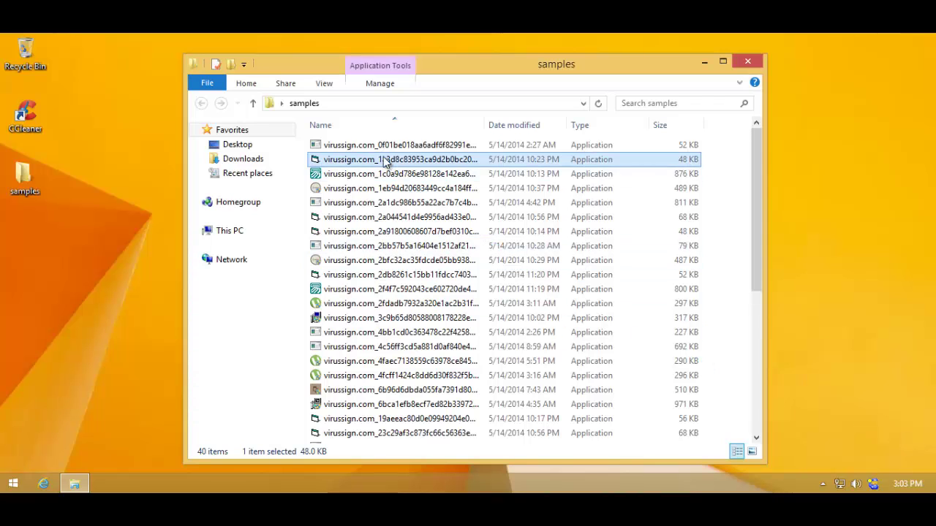
pyautogui.doubleClick(369, 192)
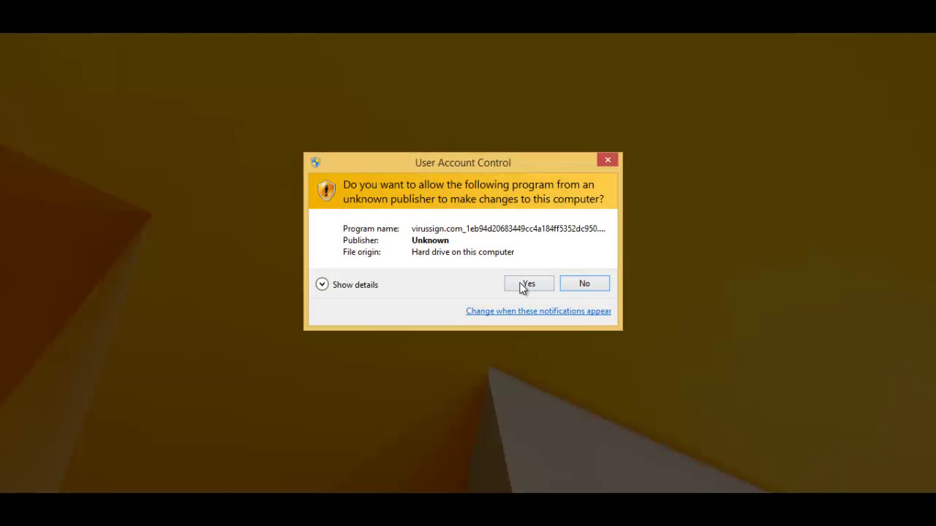
pyautogui.click(531, 282)
pyautogui.click(913, 442)
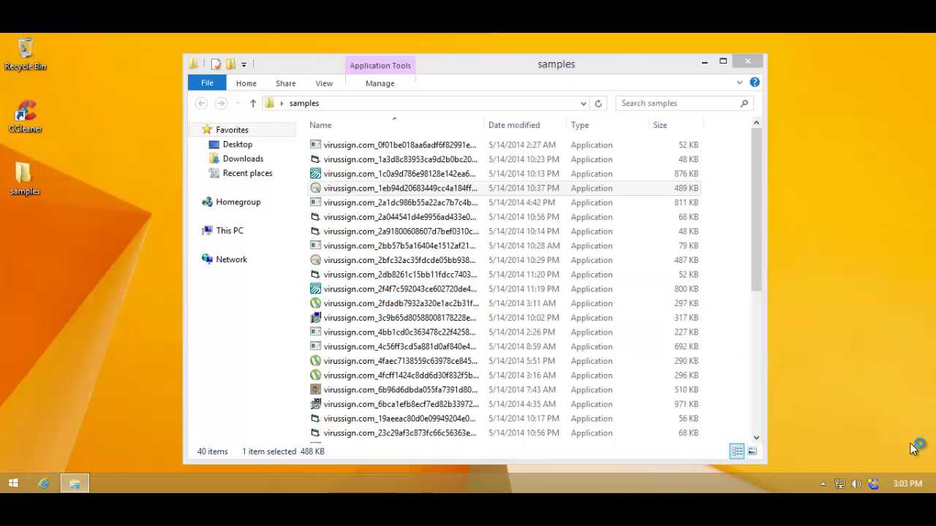
pyautogui.click(906, 443)
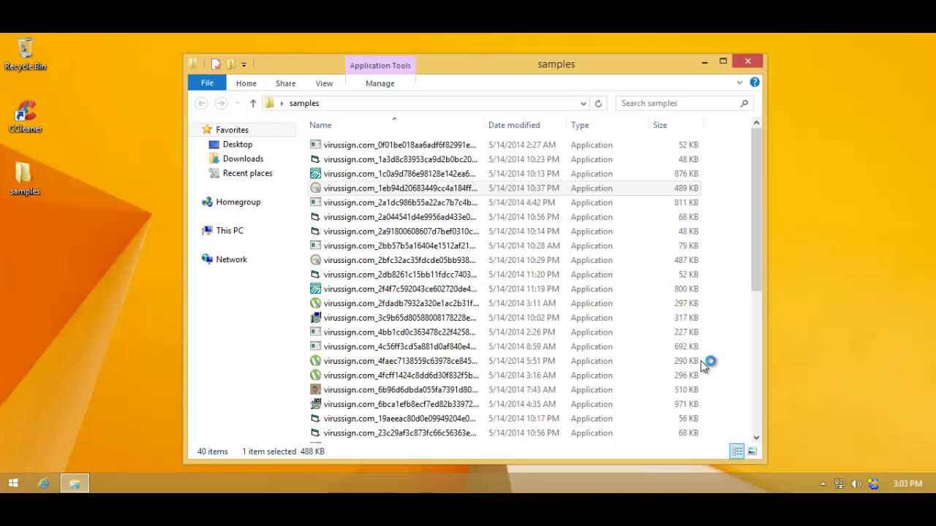
# Run the sample starting 2bb57b5a and block it, and run the one starting 2fdadb79 with User Account Control permission for NetMeeting
pyautogui.doubleClick(355, 247)
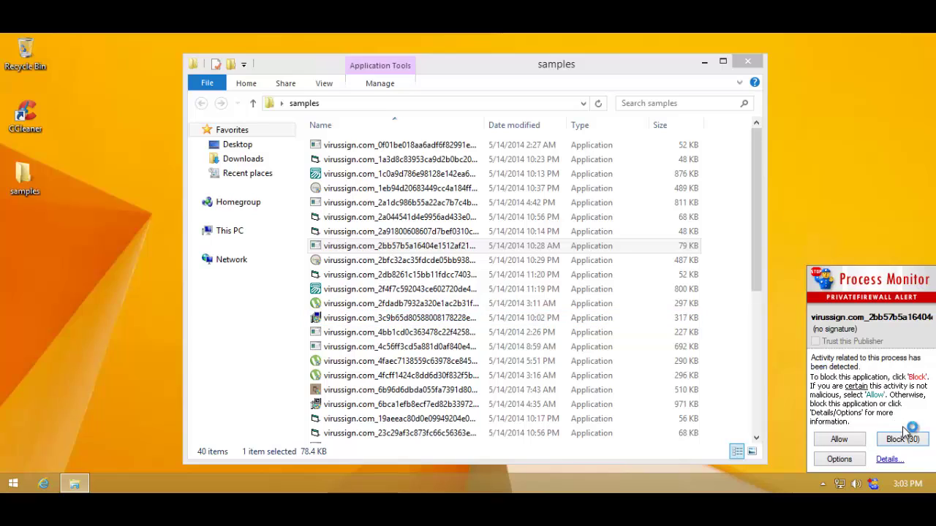
pyautogui.click(905, 440)
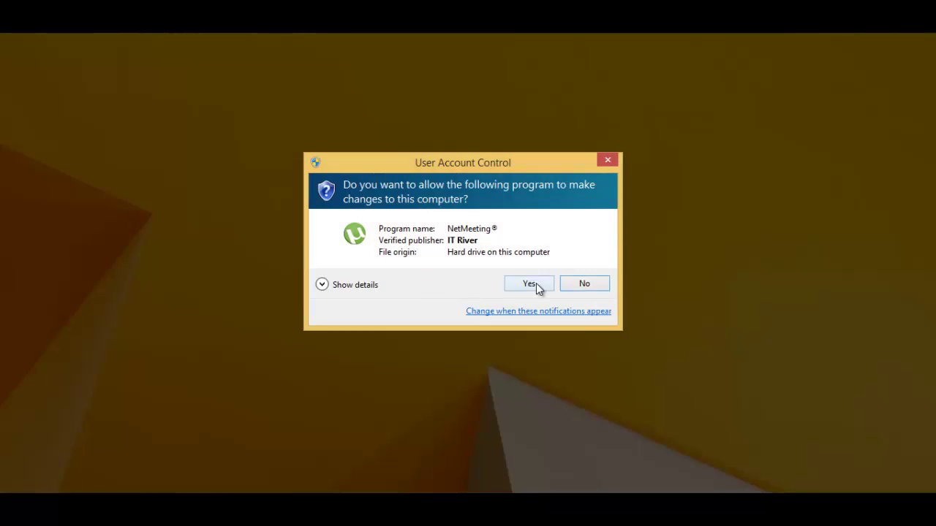
pyautogui.click(534, 283)
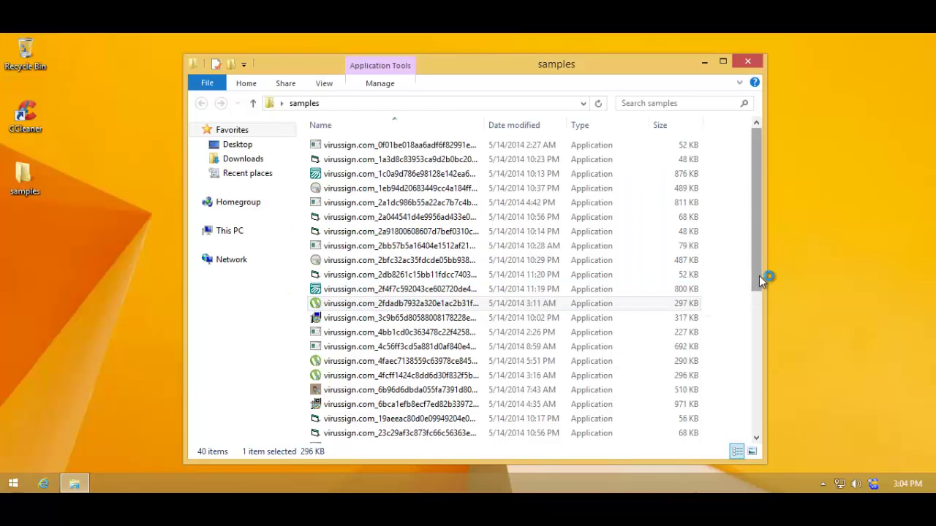
# Run the sample starting 19aeeac8, block its firewall alerts, and choose to open the rocketdock icons file in the Russian download dialog
pyautogui.moveTo(758, 275); pyautogui.dragTo(761, 314)
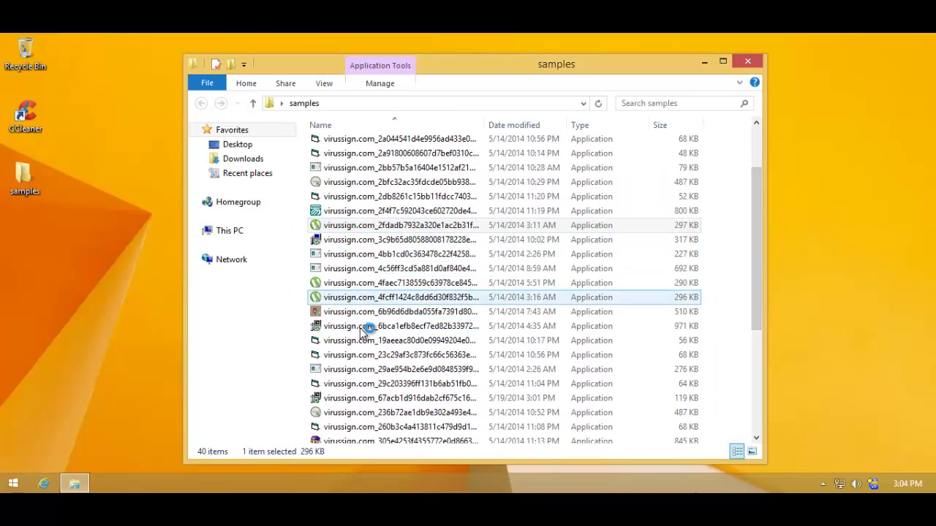
pyautogui.click(353, 345)
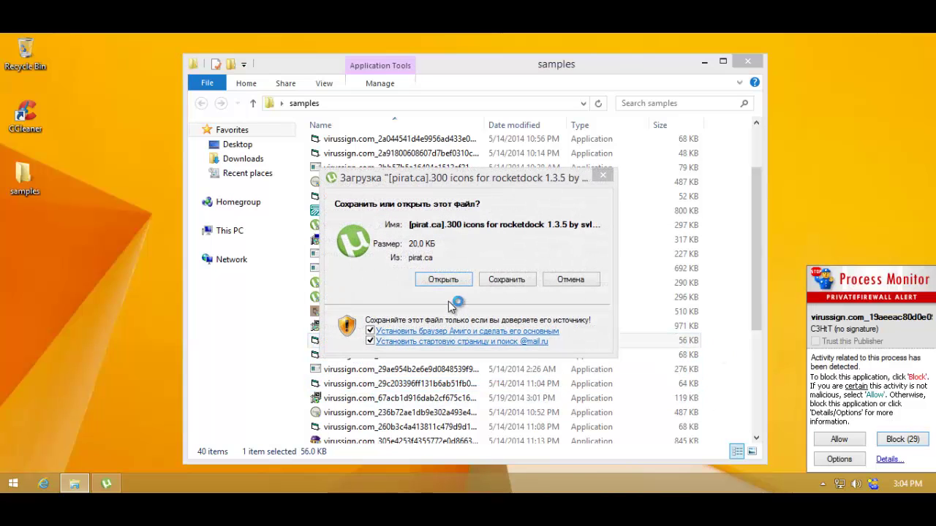
pyautogui.click(443, 280)
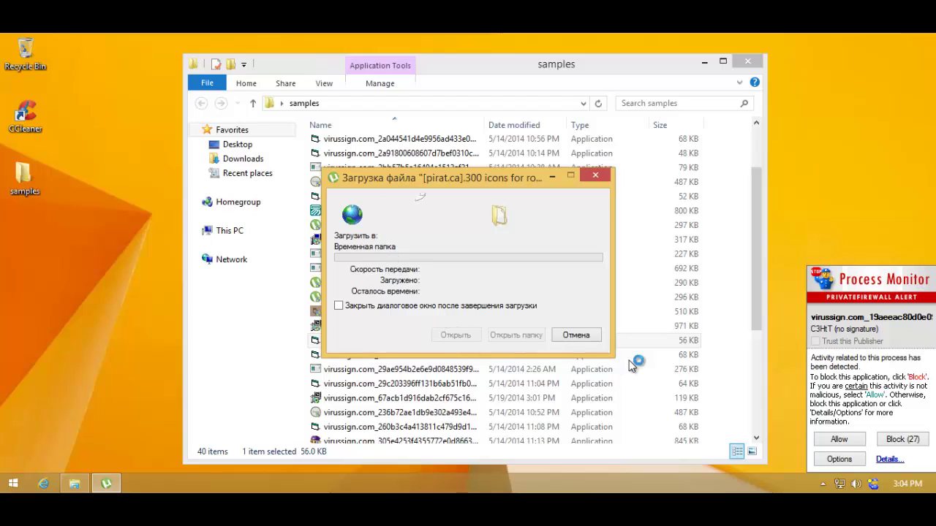
pyautogui.click(907, 441)
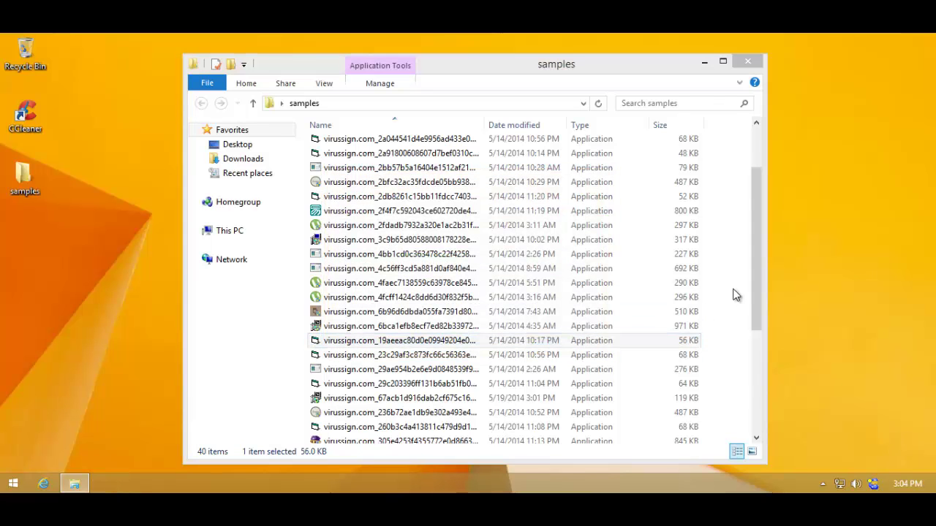
pyautogui.moveTo(754, 305); pyautogui.dragTo(758, 344)
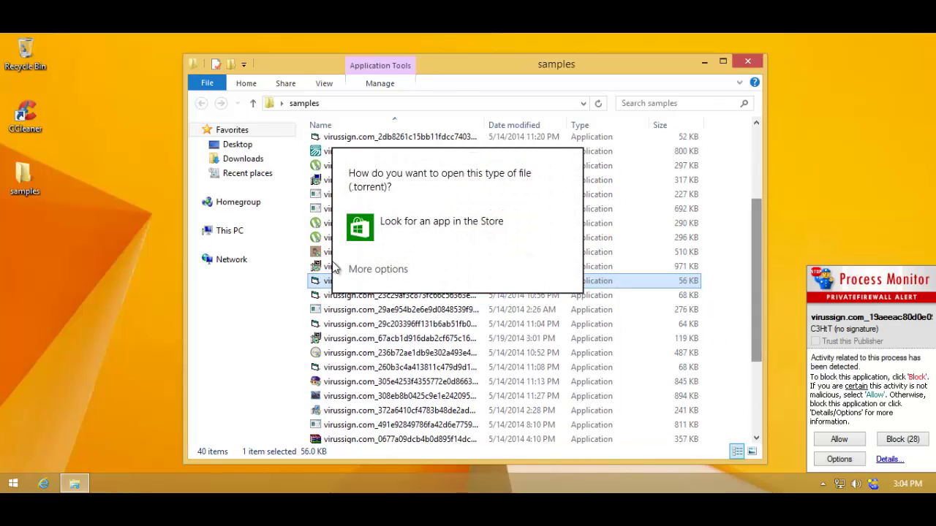
pyautogui.click(927, 450)
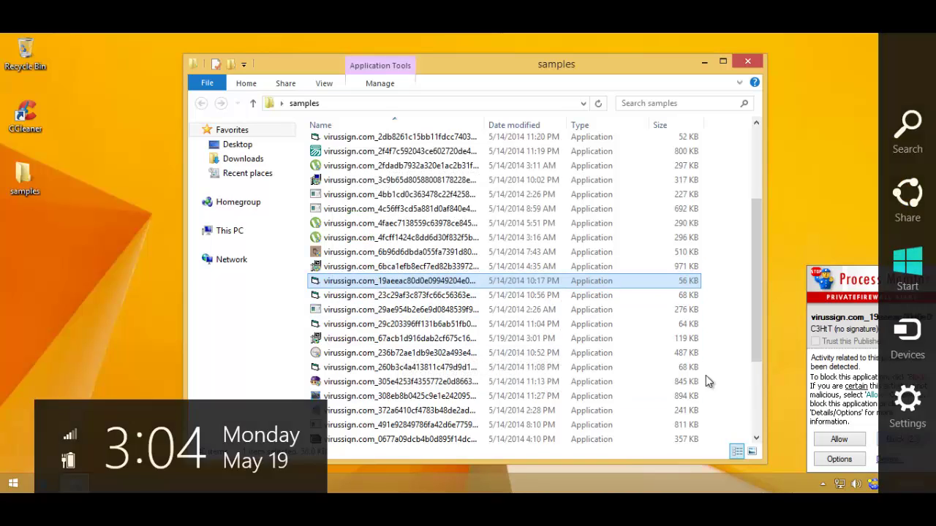
pyautogui.click(893, 439)
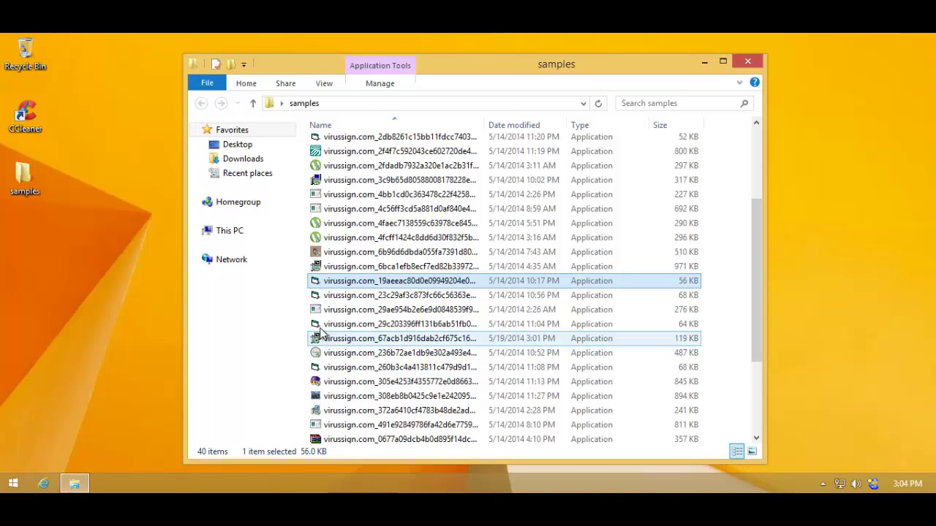
# Run the samples starting 308eb8b0 and 09794efa and block the firewall alerts they raise
pyautogui.click(351, 397)
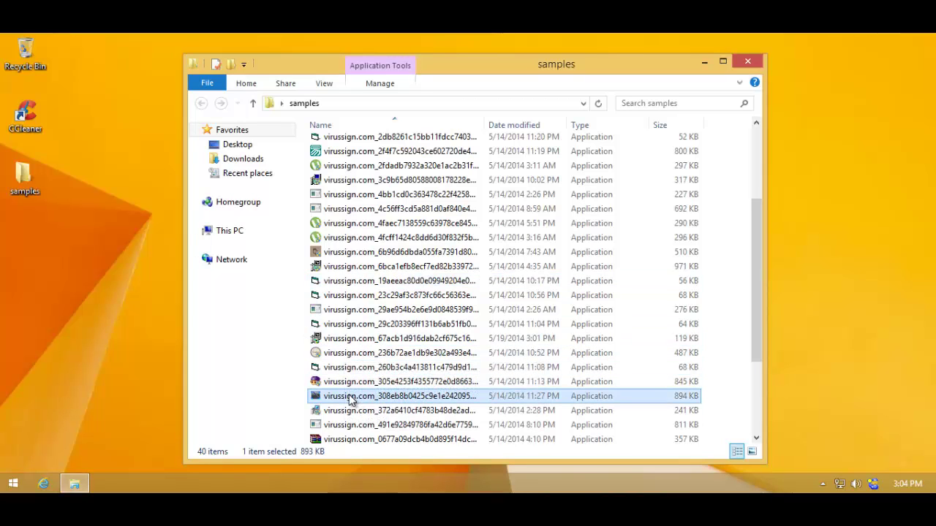
pyautogui.doubleClick(352, 400)
pyautogui.click(894, 439)
pyautogui.click(747, 339)
pyautogui.moveTo(757, 351); pyautogui.dragTo(753, 420)
pyautogui.doubleClick(380, 377)
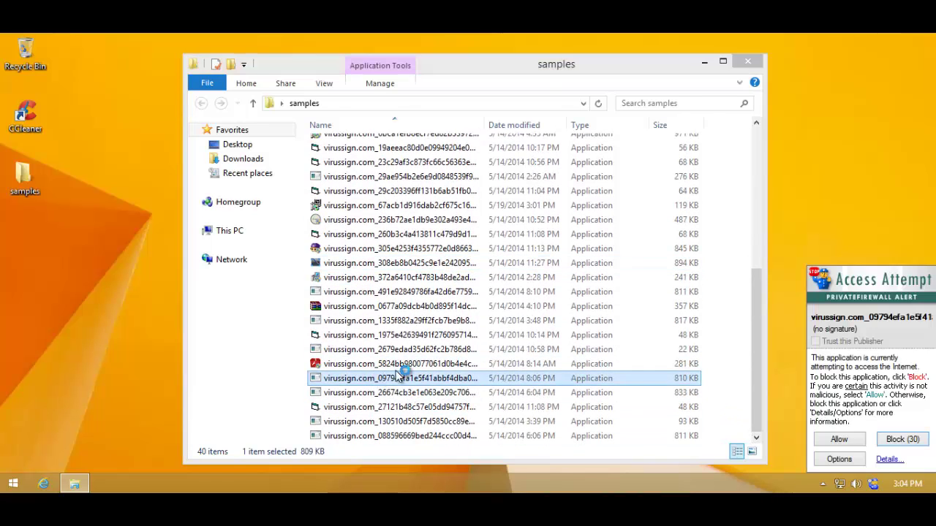
pyautogui.click(899, 439)
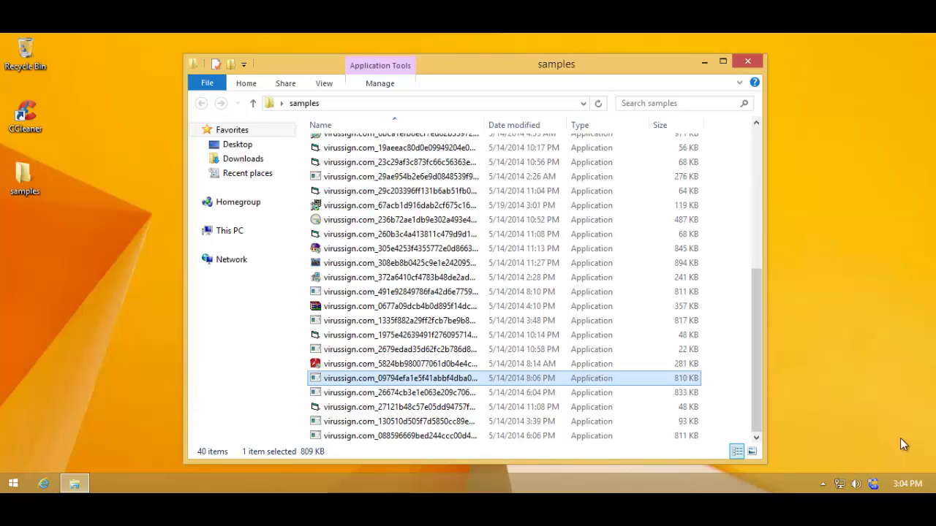
# Run the samples starting 130510d5 and 0677a09d and block the Process Monitor alert for each
pyautogui.click(413, 422)
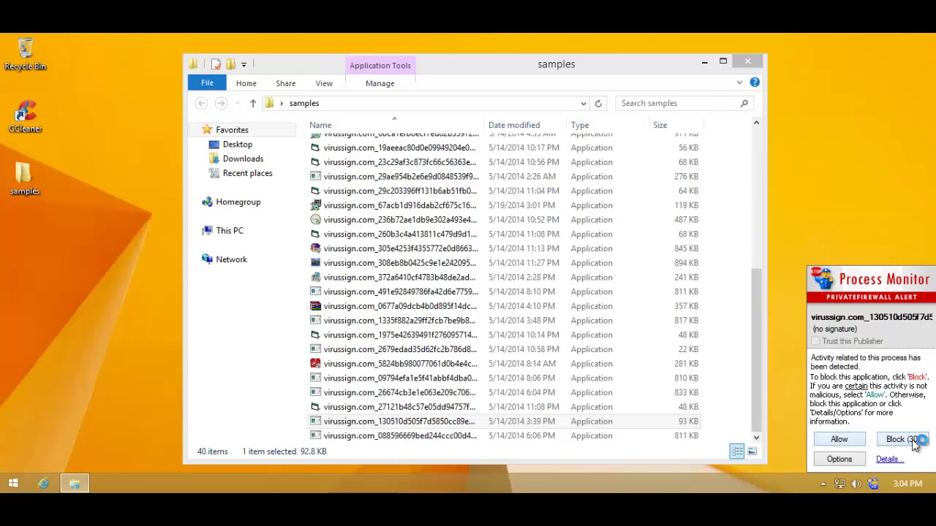
pyautogui.click(897, 441)
pyautogui.moveTo(754, 391); pyautogui.dragTo(749, 412)
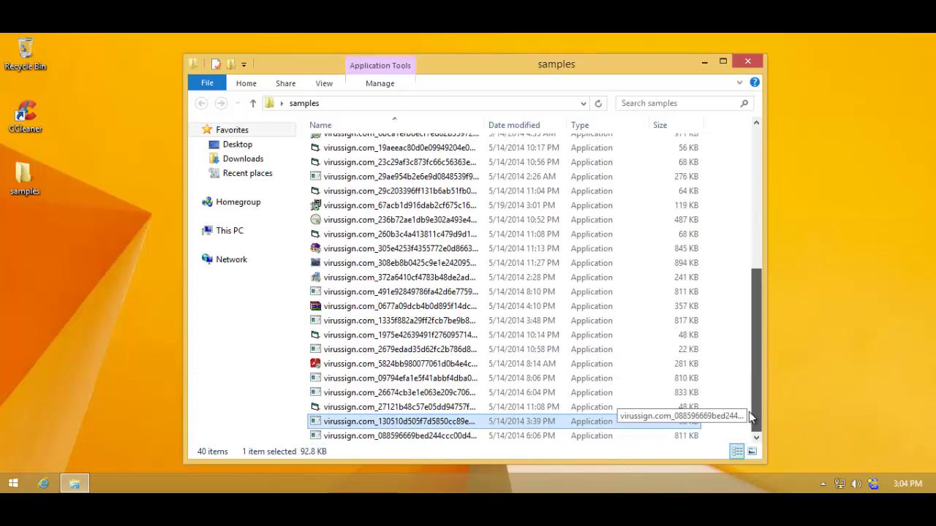
pyautogui.doubleClick(358, 306)
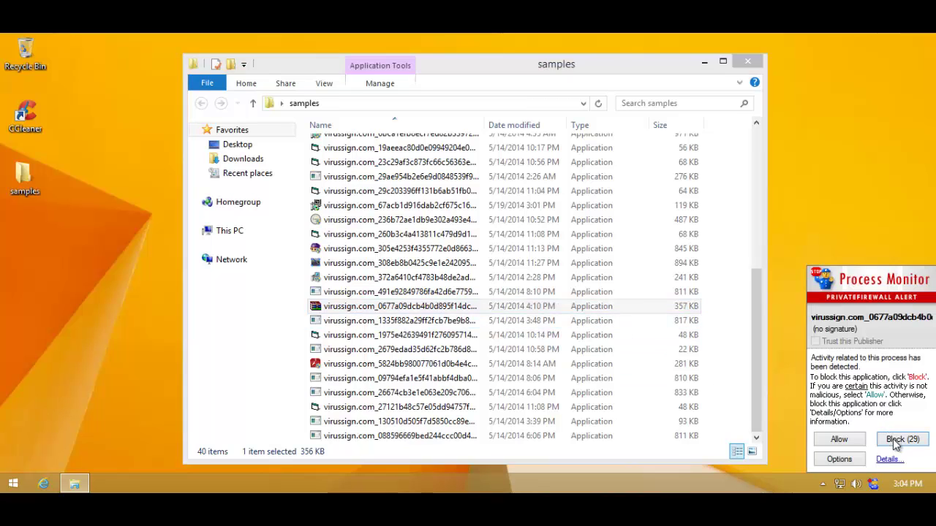
pyautogui.click(901, 439)
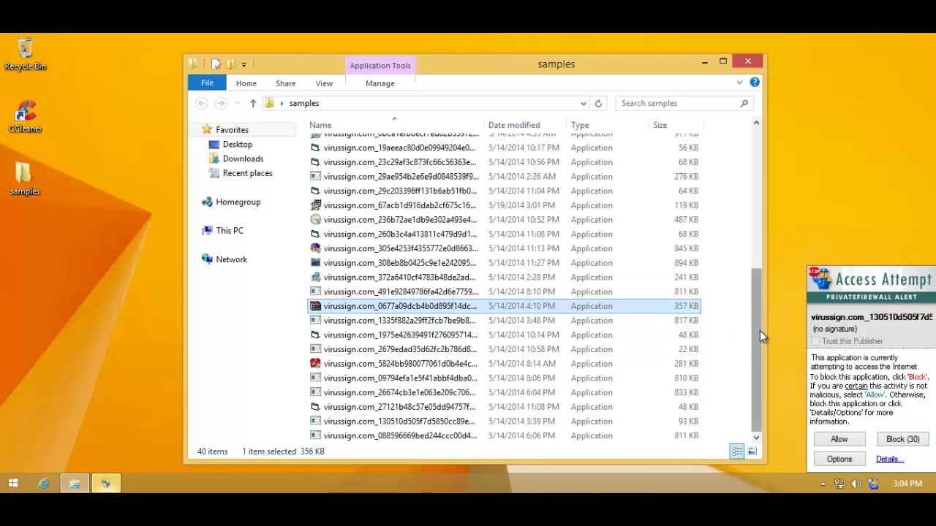
# Block the internet access attempt by the sample starting 130510d5
pyautogui.click(907, 447)
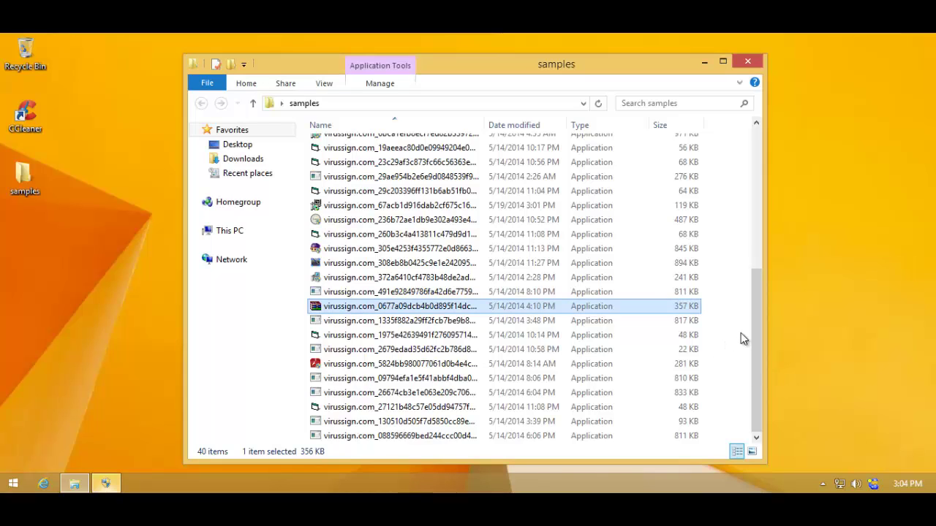
pyautogui.moveTo(753, 323); pyautogui.dragTo(758, 275)
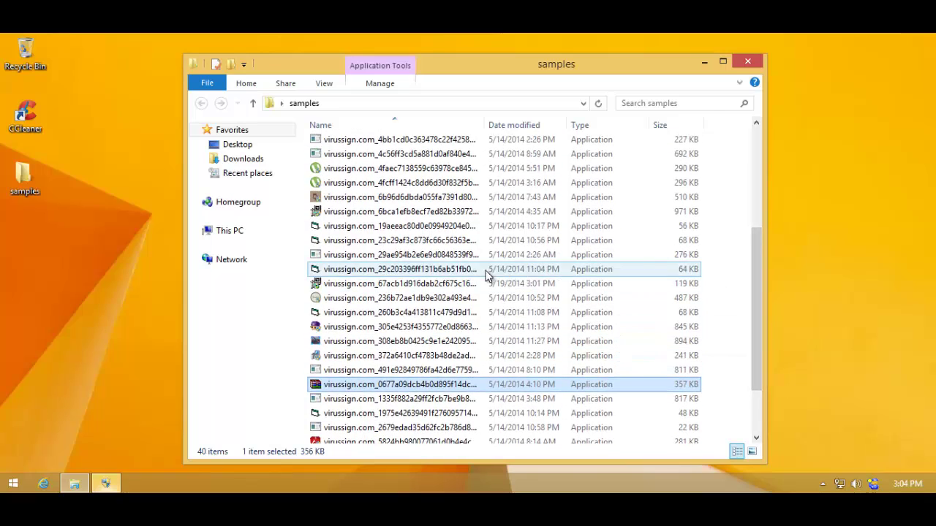
pyautogui.moveTo(400, 205)
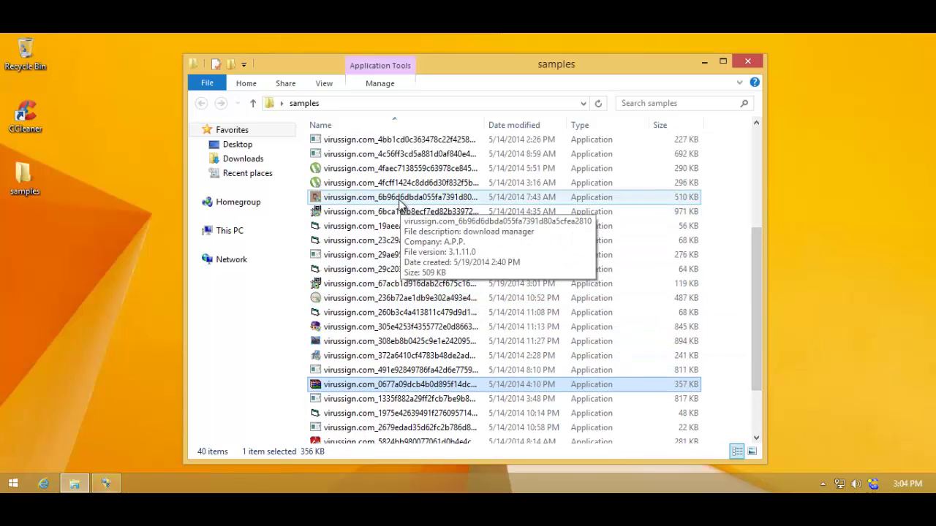
pyautogui.scroll(4, 398, 207)
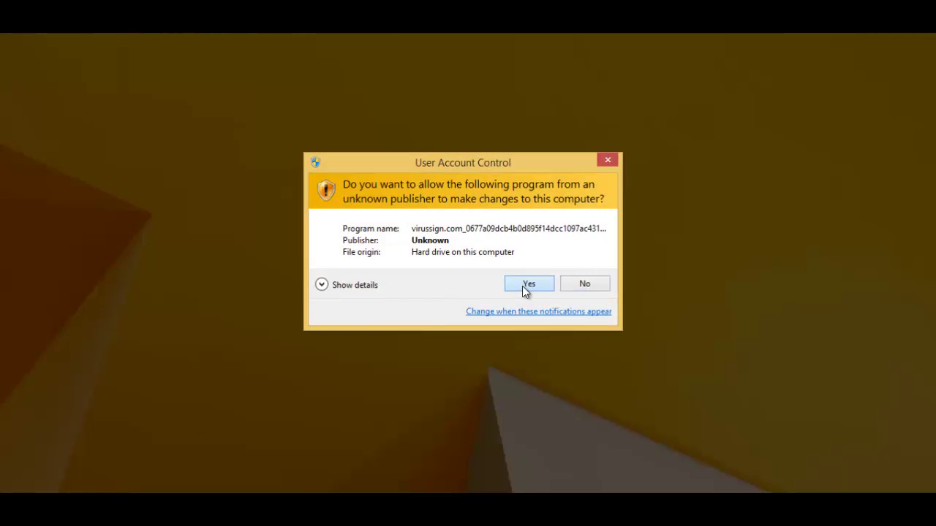
# Allow the sample starting 0677a09d through User Account Control, block its Process Monitor alert, and close its WinRAR extractor
pyautogui.click(522, 285)
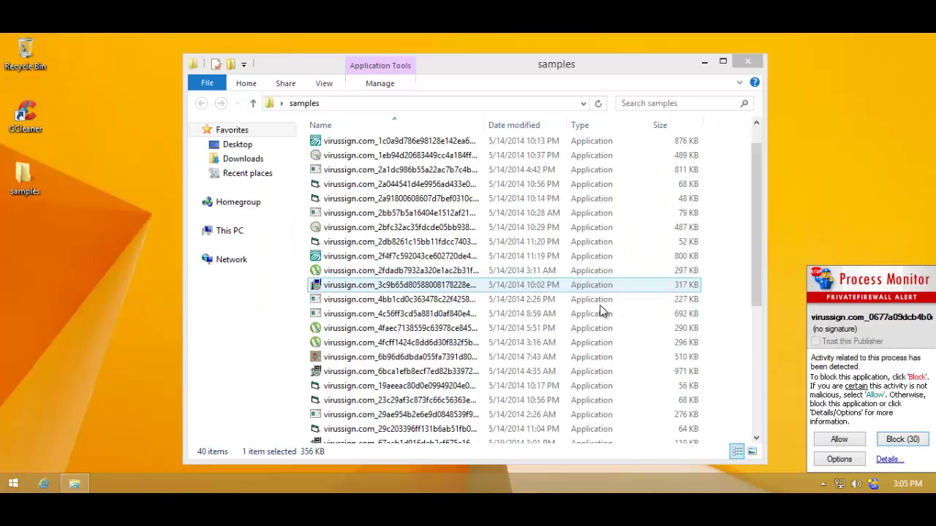
pyautogui.click(913, 445)
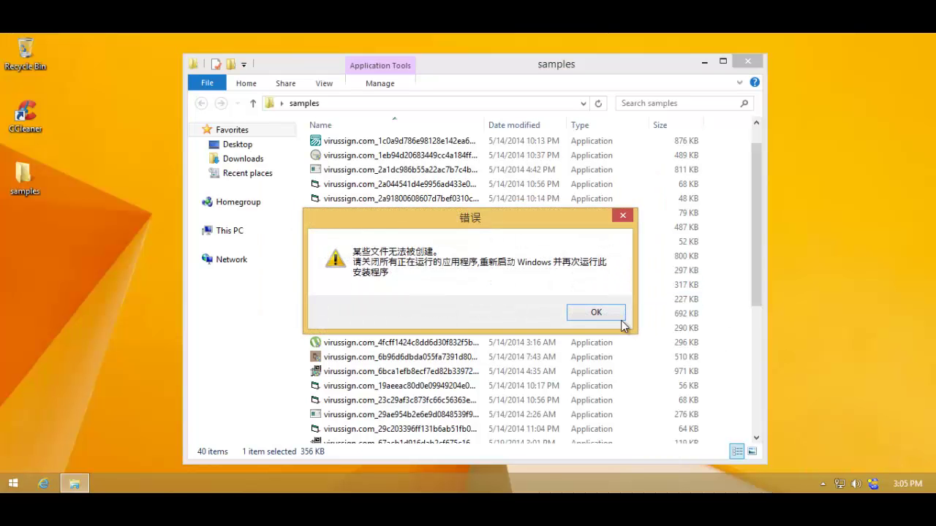
pyautogui.click(612, 316)
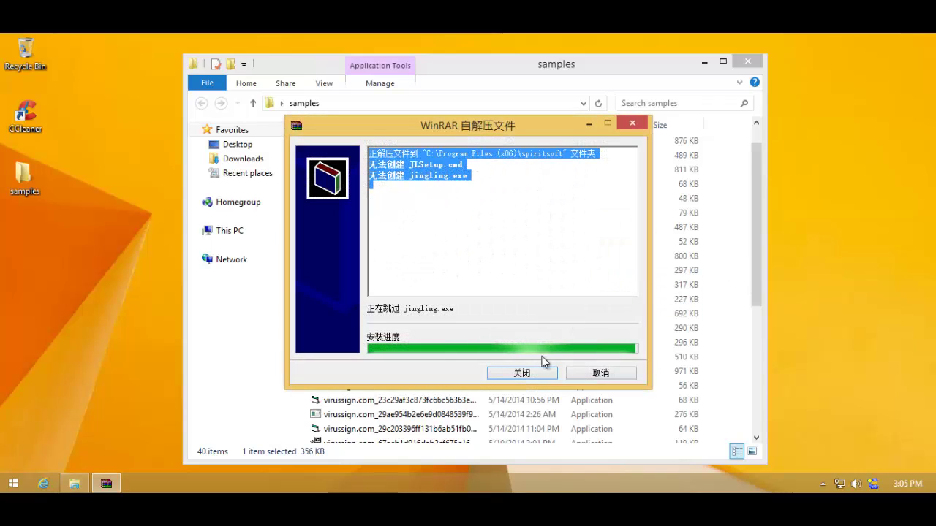
pyautogui.click(519, 374)
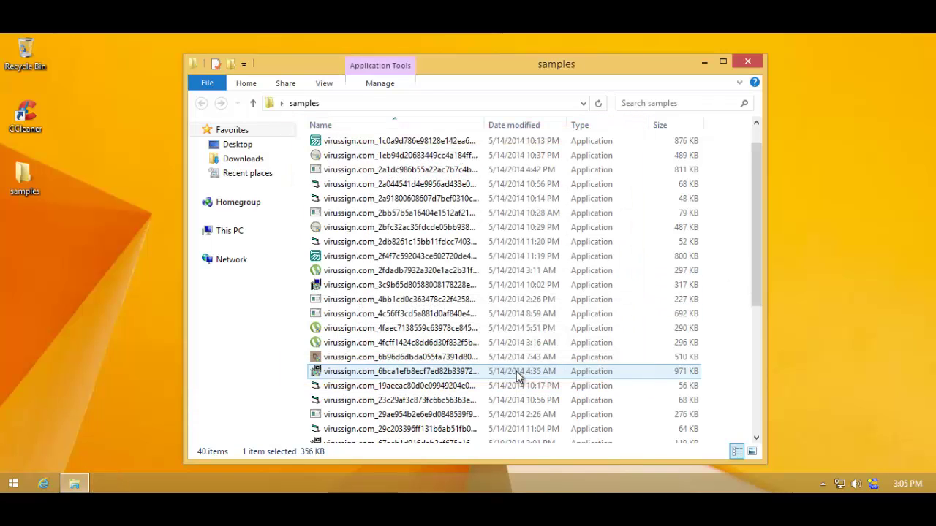
# Run the sample starting 4bb1cd0c, close the samples folder, and block the sample's Process Monitor alert
pyautogui.moveTo(755, 277); pyautogui.dragTo(754, 229)
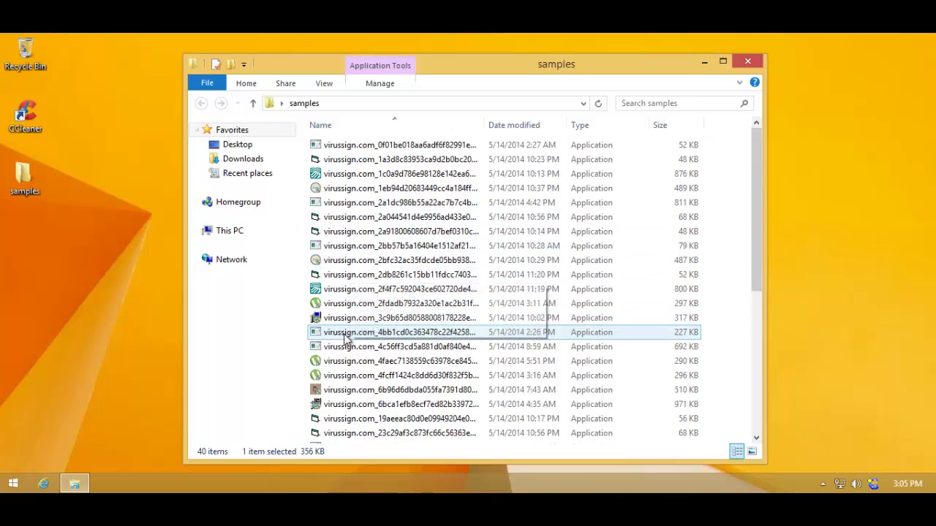
pyautogui.doubleClick(369, 332)
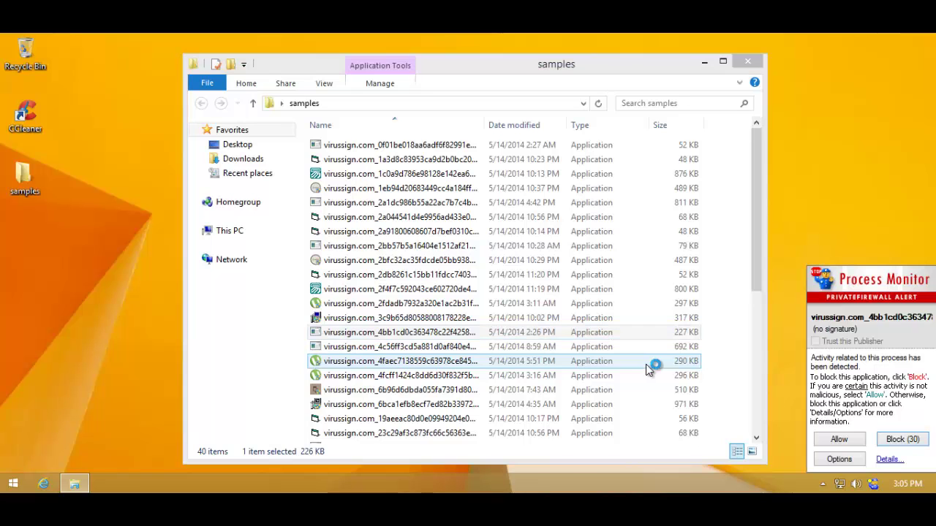
pyautogui.click(748, 64)
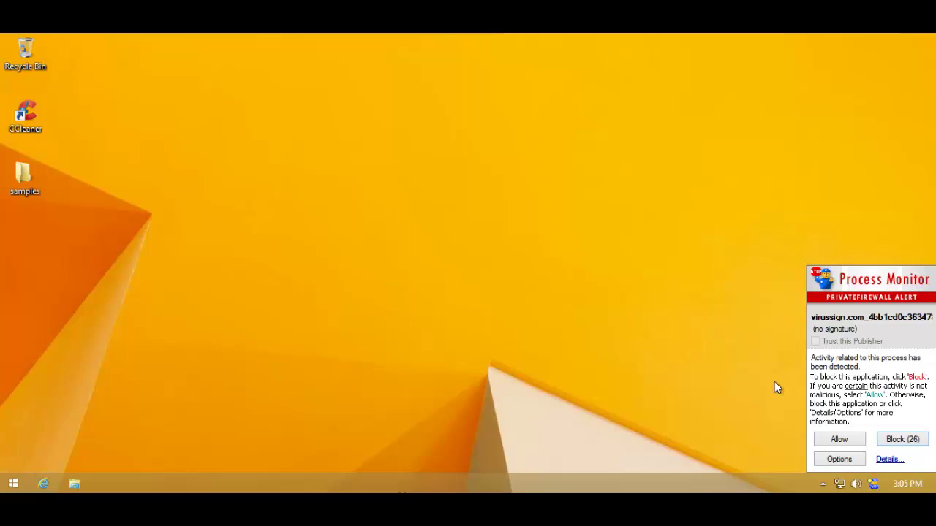
pyautogui.click(901, 441)
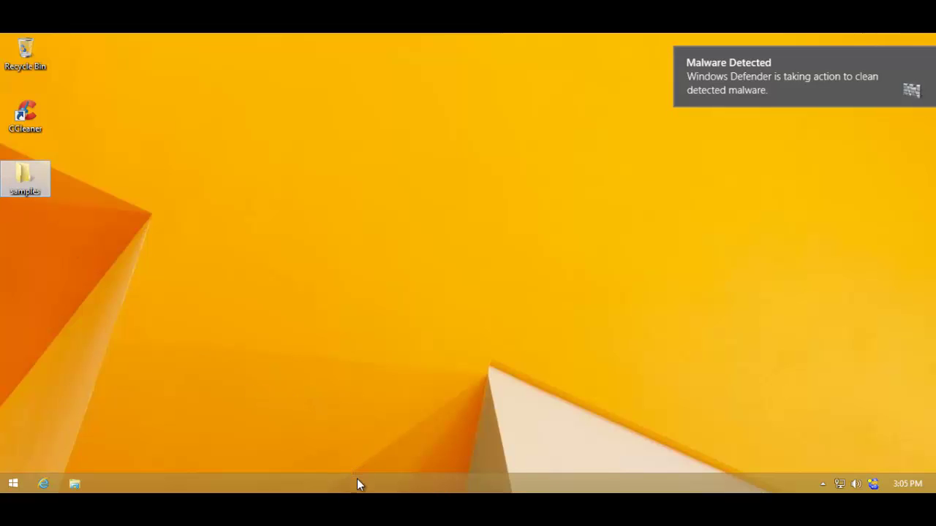
# Check Windows Defender's status from the malware notification and review the running processes in Task Manager's detailed view
pyautogui.click(756, 85)
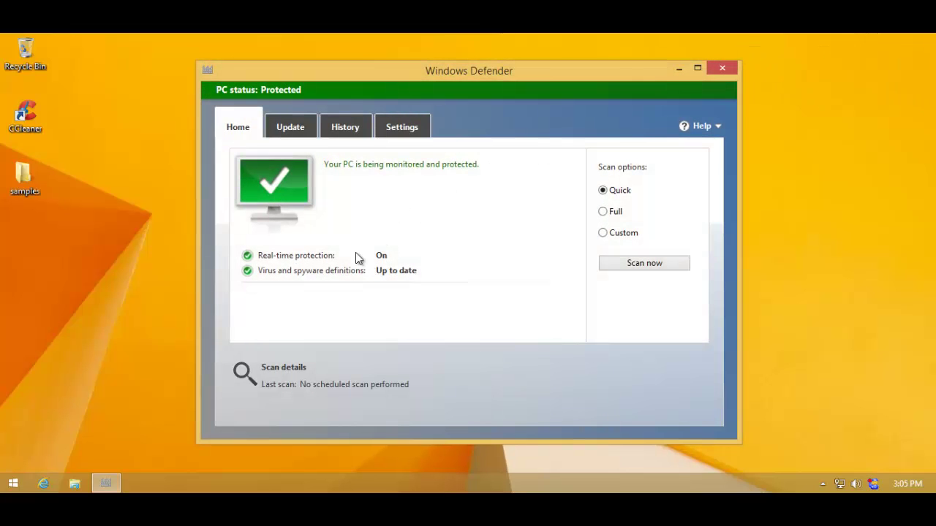
pyautogui.click(719, 69)
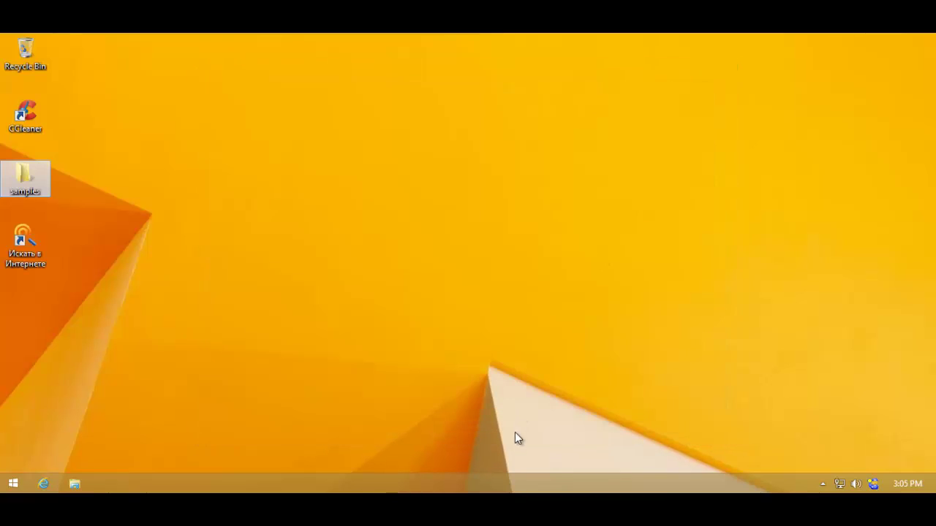
pyautogui.rightClick(493, 476)
pyautogui.click(510, 433)
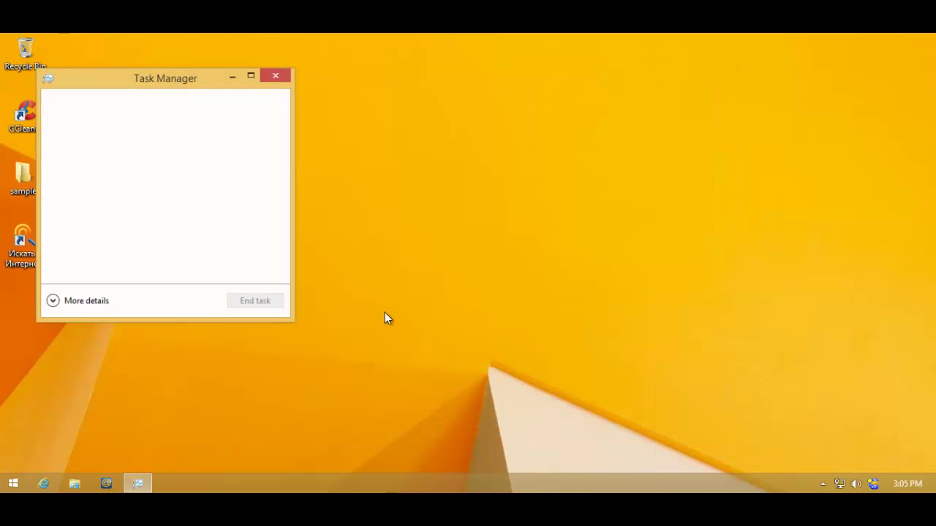
pyautogui.click(88, 303)
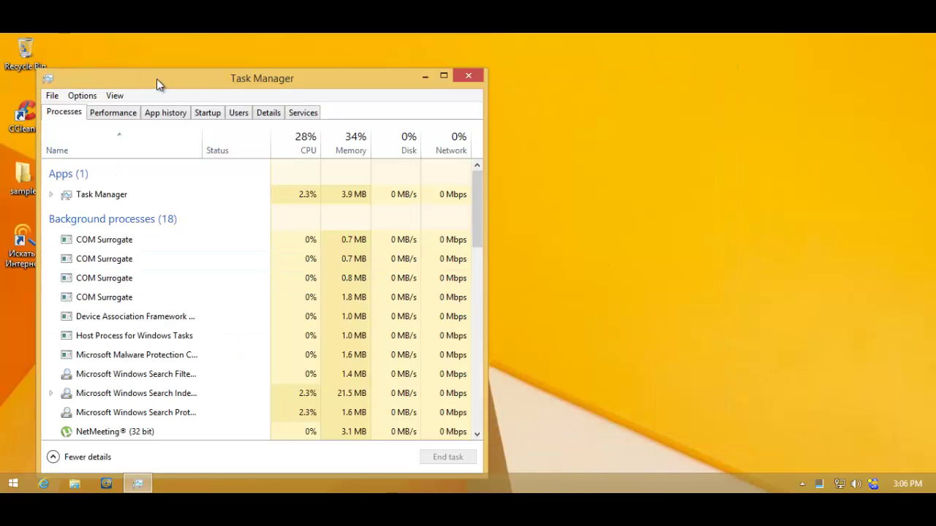
pyautogui.moveTo(156, 79); pyautogui.dragTo(263, 57)
pyautogui.moveTo(586, 196); pyautogui.dragTo(557, 179)
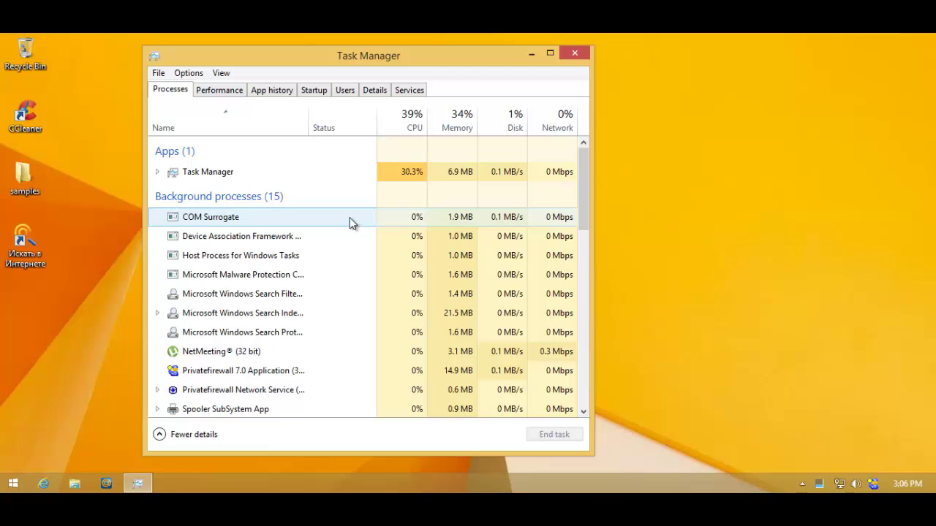
pyautogui.click(573, 53)
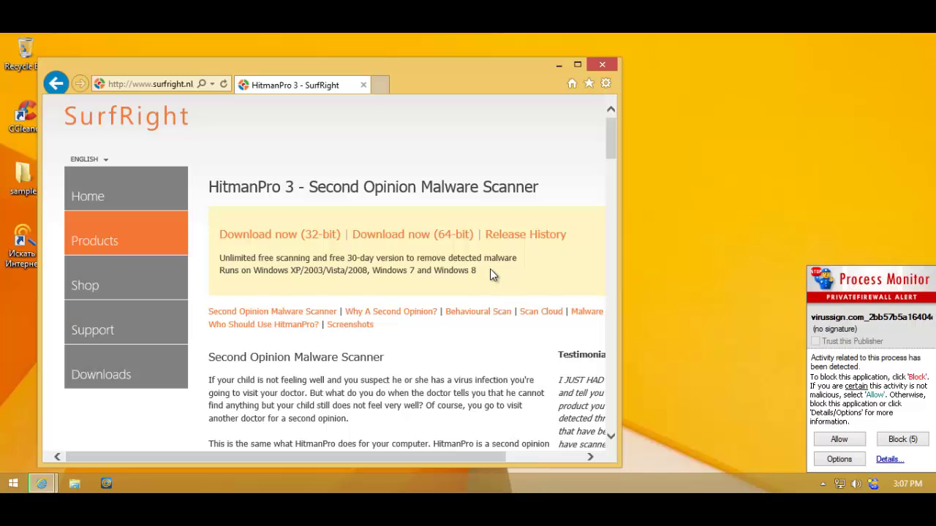
# Close the HitmanPro web page, block outgoing traffic from the sample starting 2bb57b5a, and bring up the HitmanPro_x64.exe download window
pyautogui.click(601, 66)
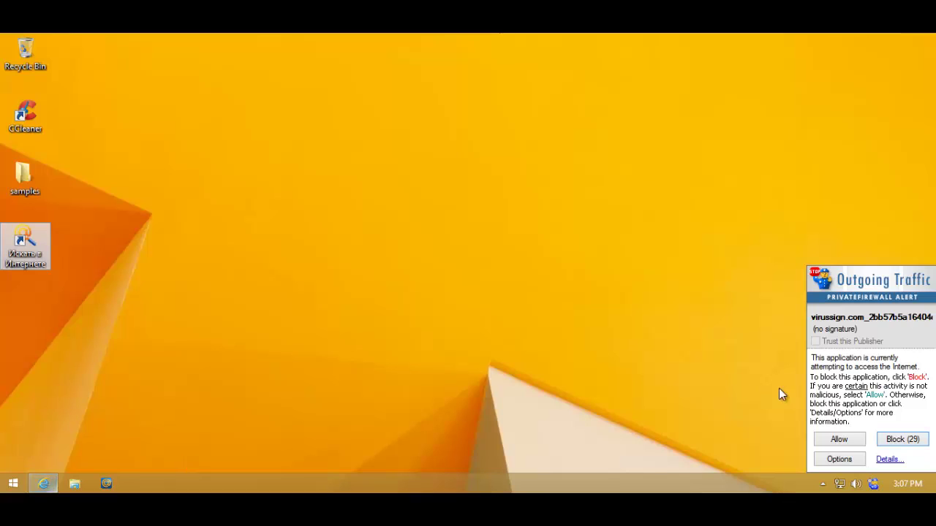
pyautogui.click(902, 439)
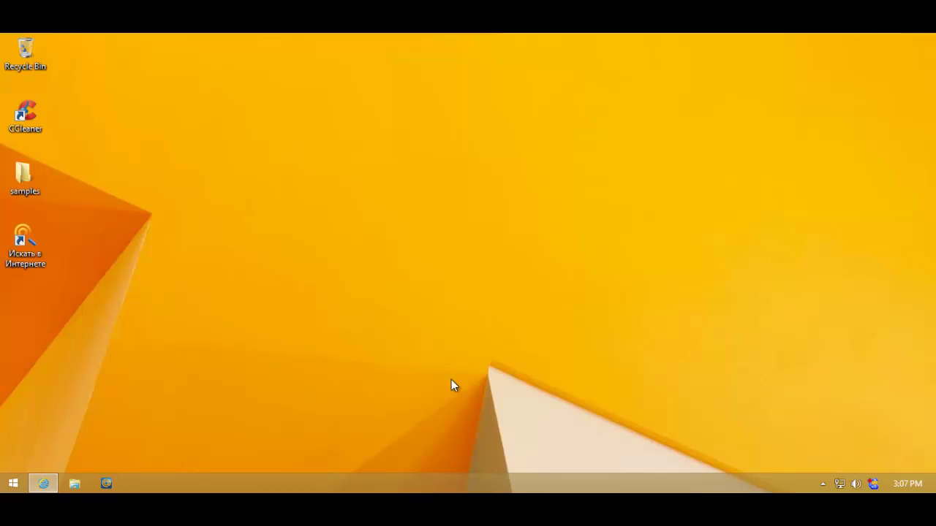
pyautogui.click(53, 475)
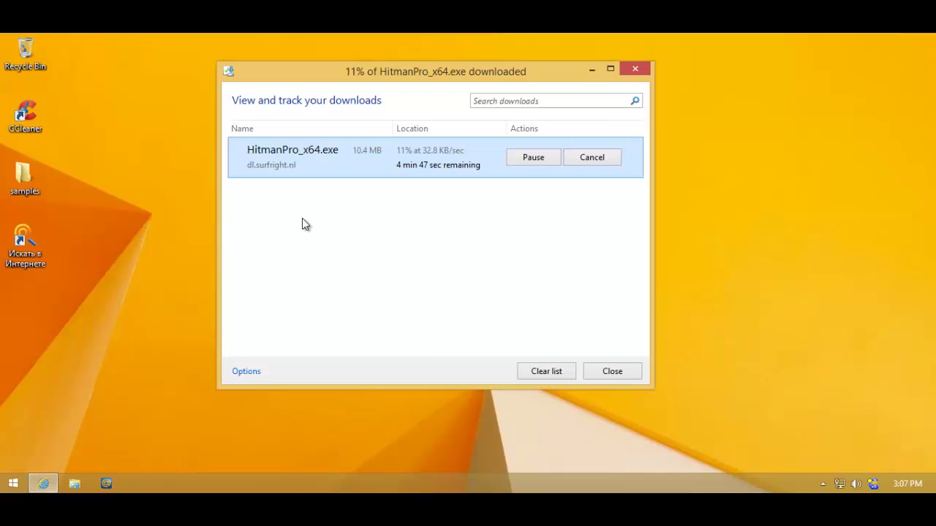
# Open a new Internet Explorer window and run a web search for "gad" from its address bar
pyautogui.rightClick(45, 488)
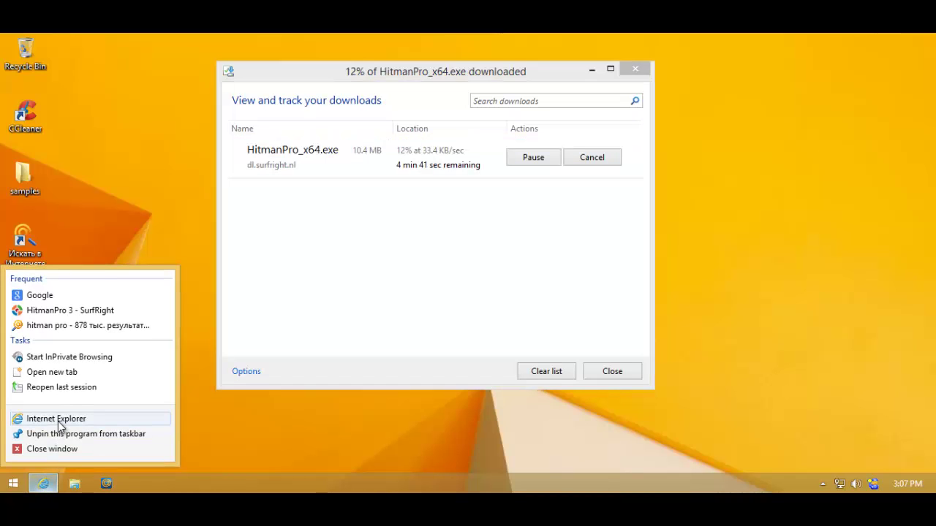
pyautogui.click(79, 424)
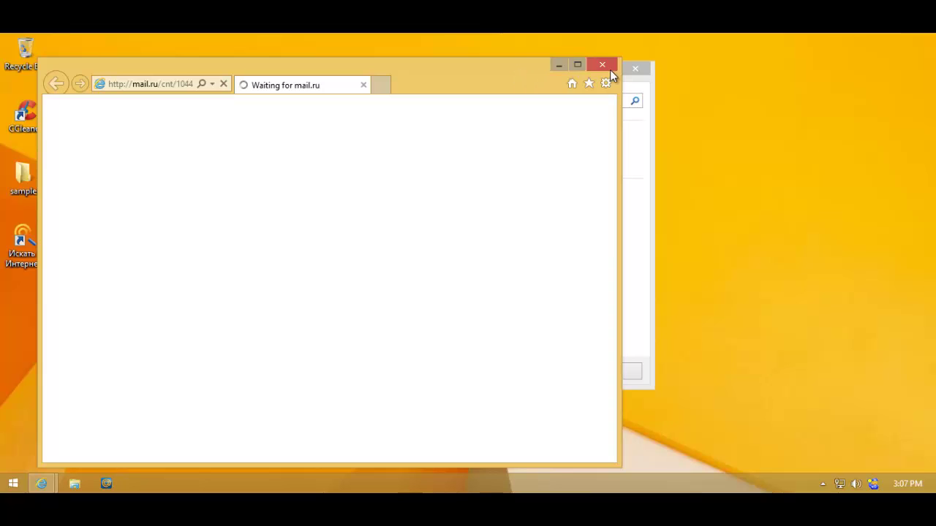
pyautogui.click(383, 84)
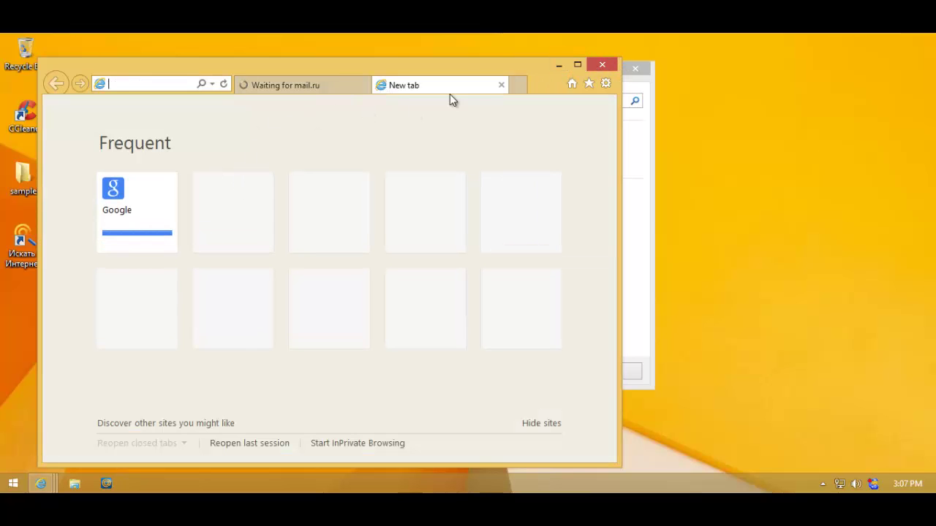
pyautogui.click(501, 85)
pyautogui.click(143, 84)
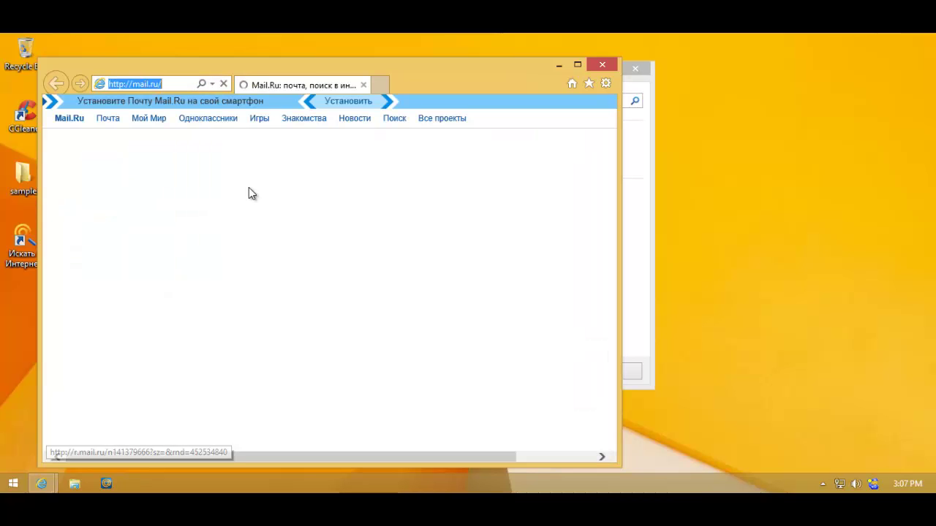
pyautogui.write('g')
pyautogui.press('Return')
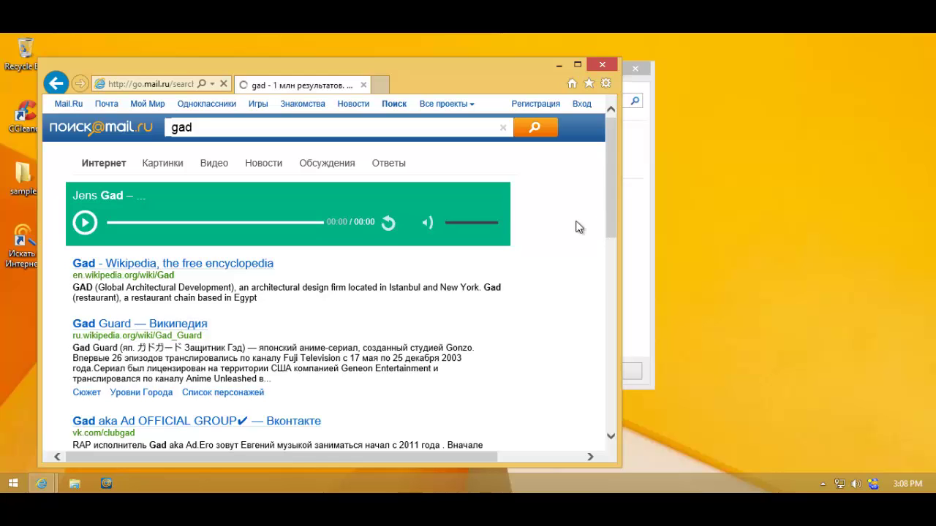
# Look through the Mail.Ru results page for "gad" to see how the browser's search has been altered
pyautogui.scroll(-5, 402, 272)
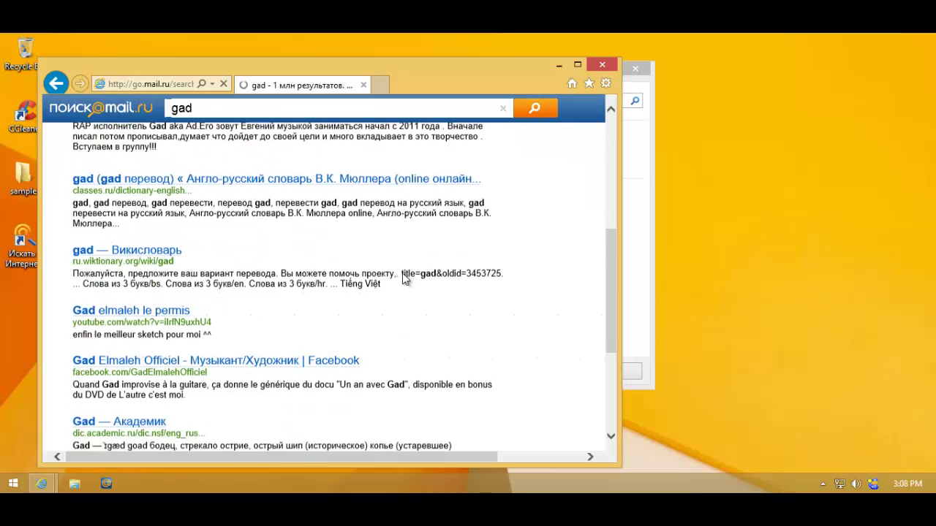
pyautogui.scroll(-3, 402, 273)
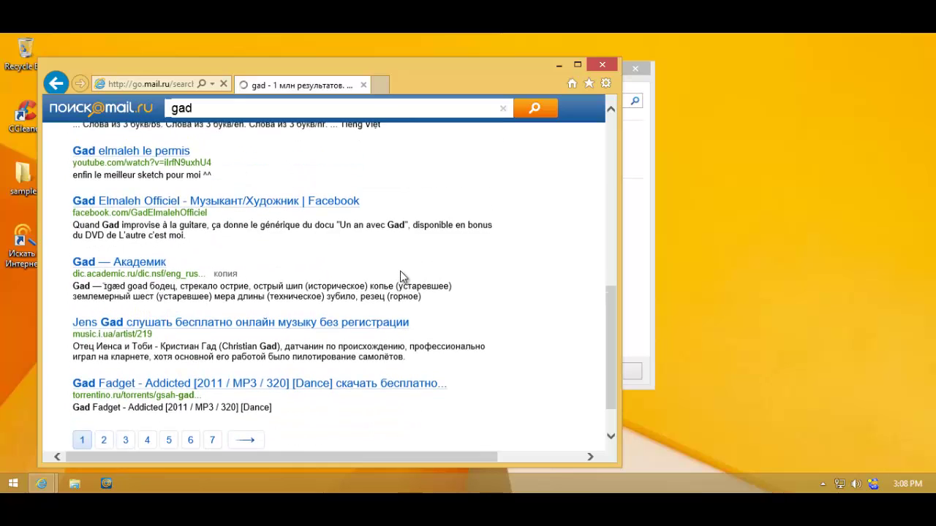
pyautogui.scroll(3, 400, 270)
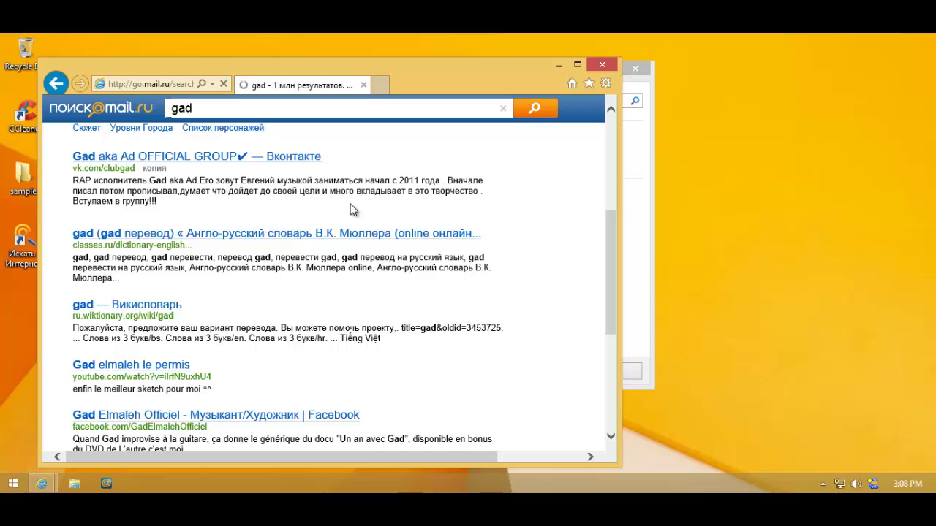
pyautogui.scroll(3, 349, 211)
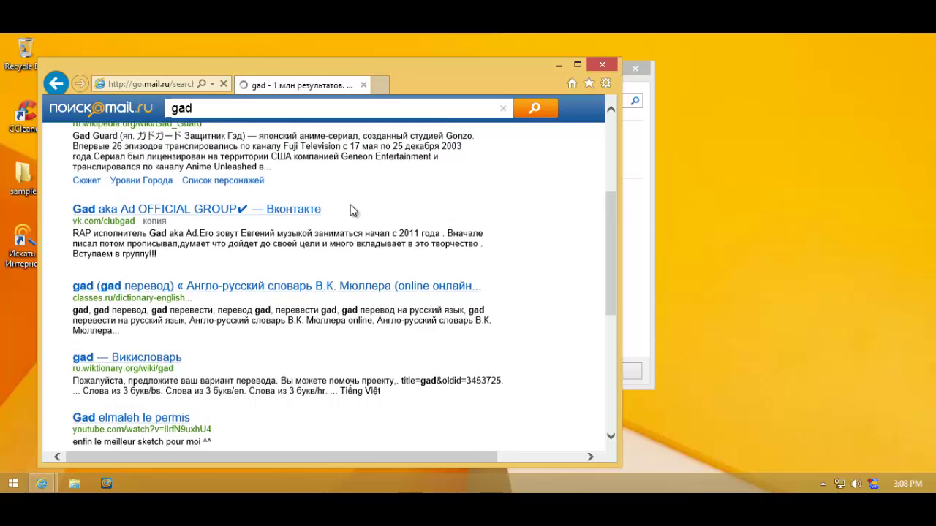
pyautogui.scroll(1, 354, 206)
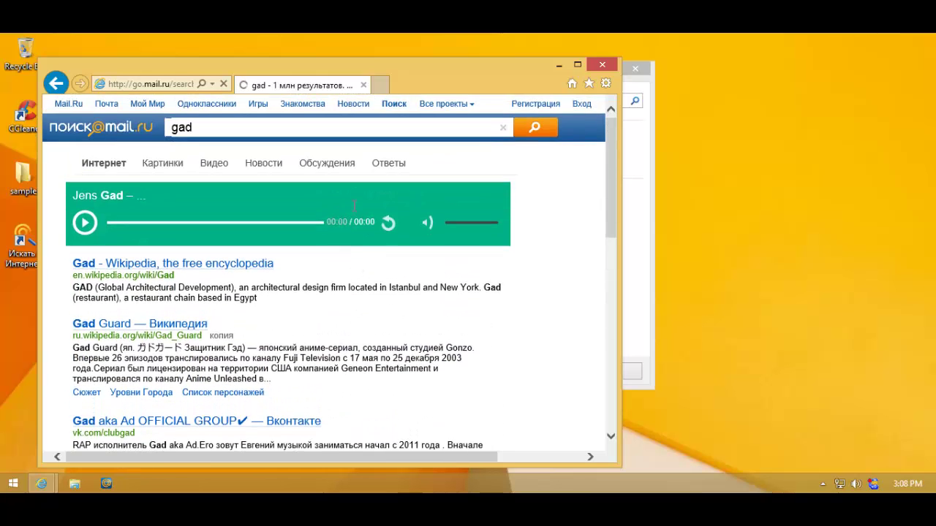
pyautogui.scroll(-3, 355, 209)
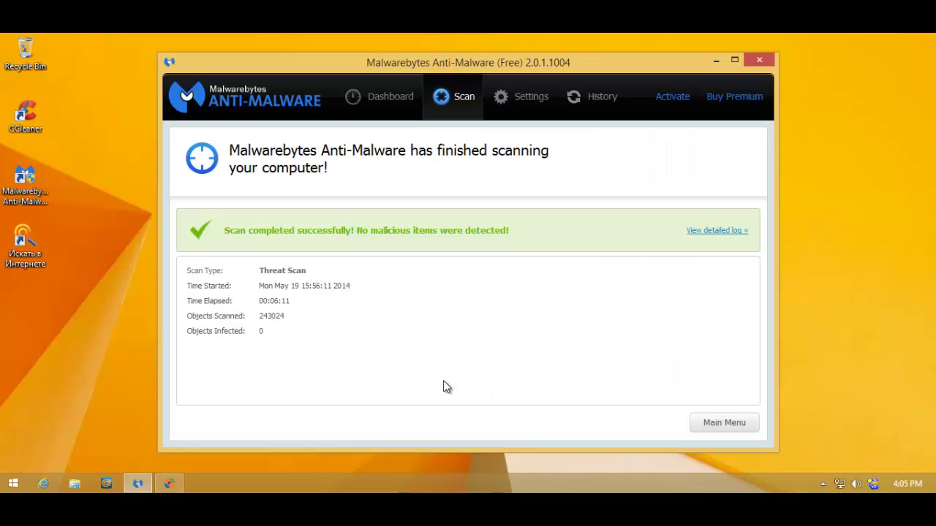
# Close the Malwarebytes Anti-Malware and HitmanPro scan result windows
pyautogui.click(748, 61)
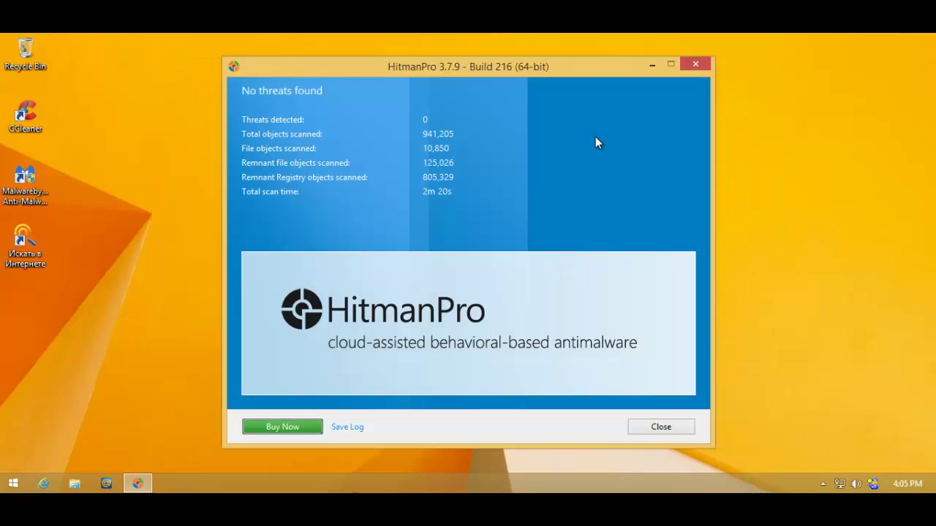
pyautogui.click(643, 427)
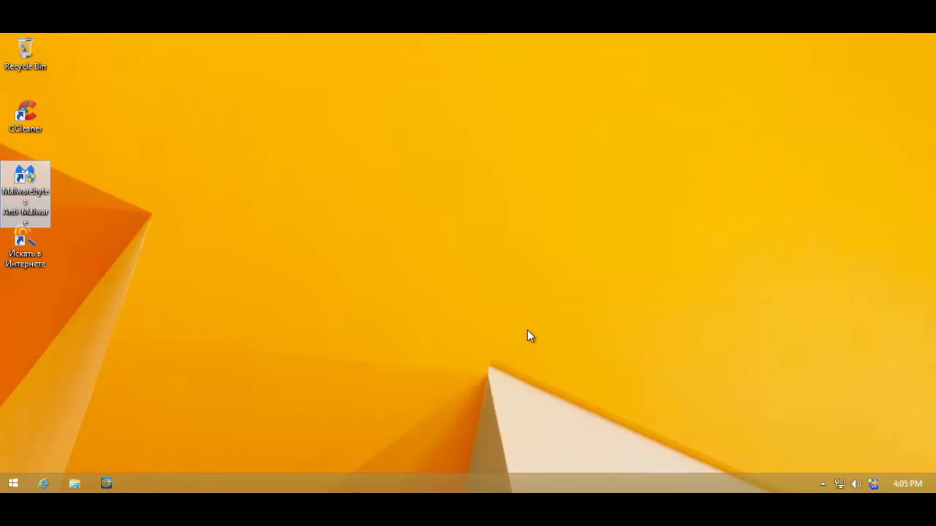
pyautogui.click(352, 244)
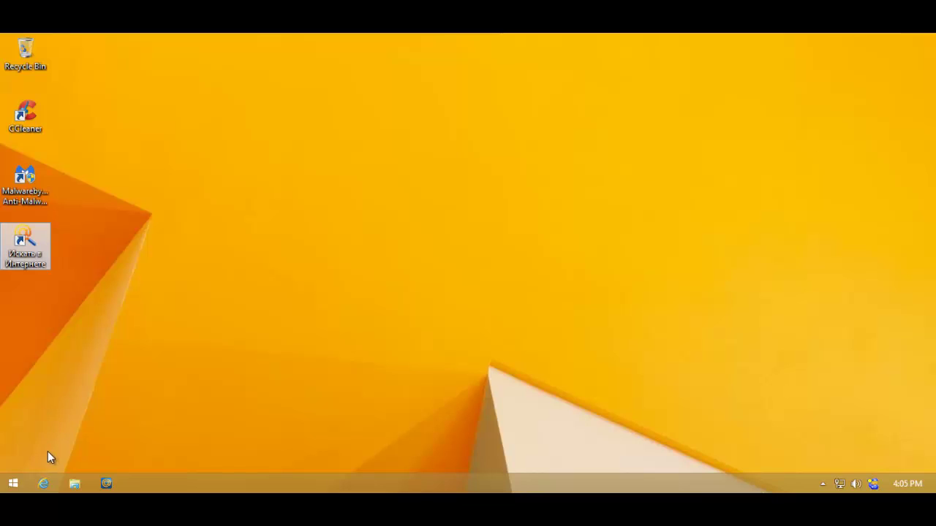
# Open Privatefirewall and preview the Low level of Internet Security before restoring it to High
pyautogui.doubleClick(870, 477)
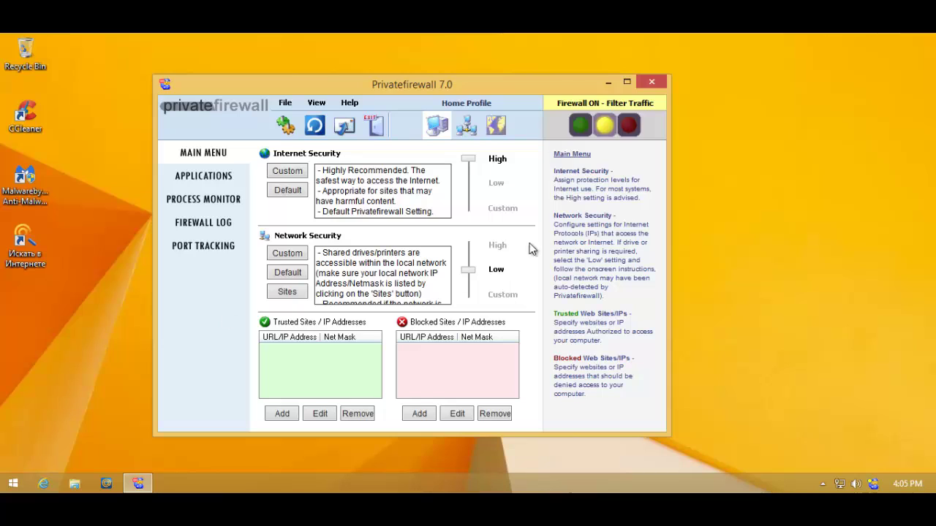
pyautogui.click(471, 188)
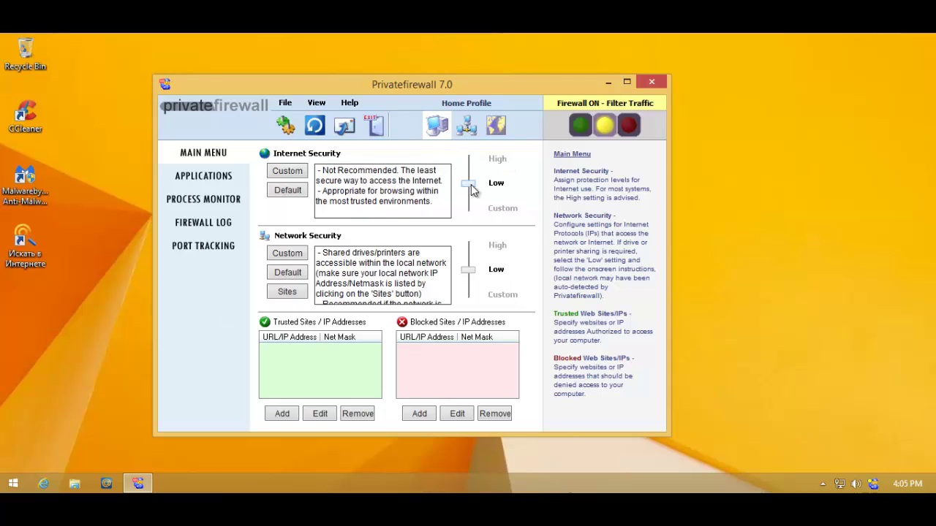
pyautogui.click(469, 175)
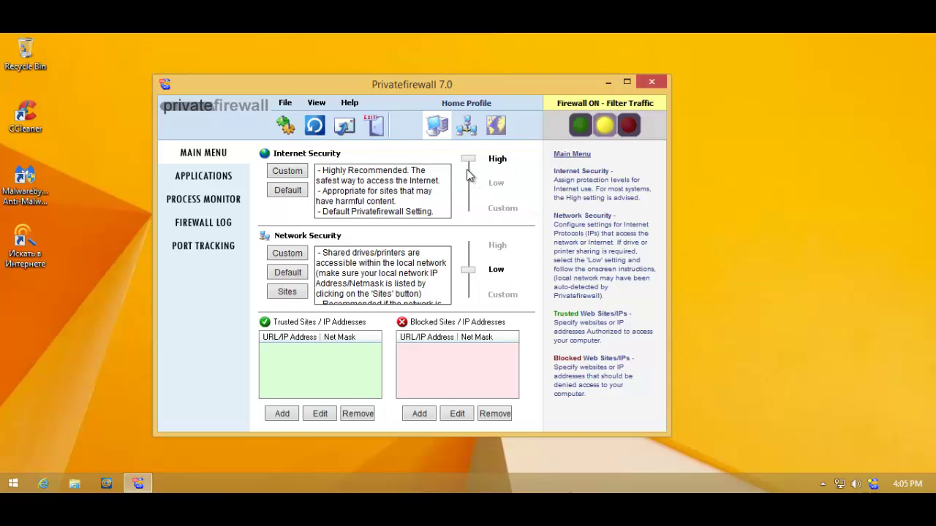
# Review Privatefirewall's application list, process monitoring level and main security settings, and close its window
pyautogui.click(211, 180)
pyautogui.click(215, 196)
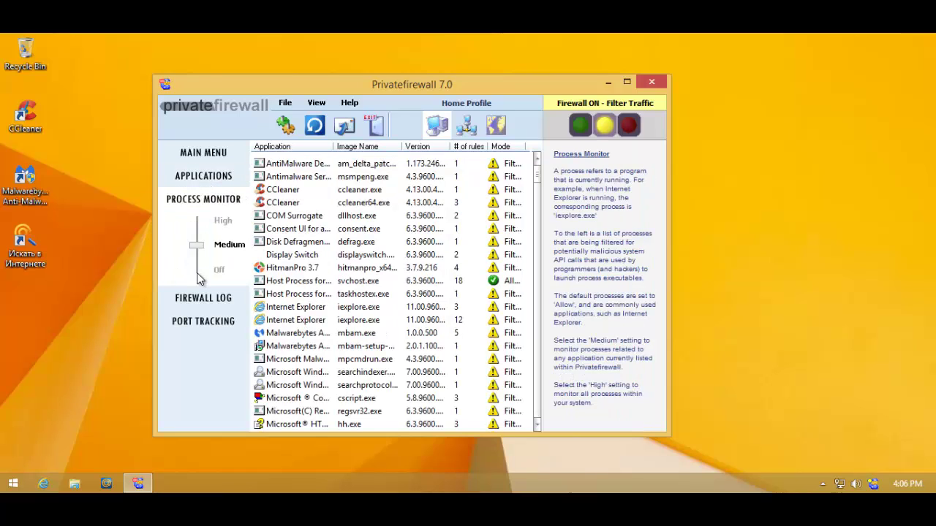
pyautogui.click(209, 175)
pyautogui.click(210, 153)
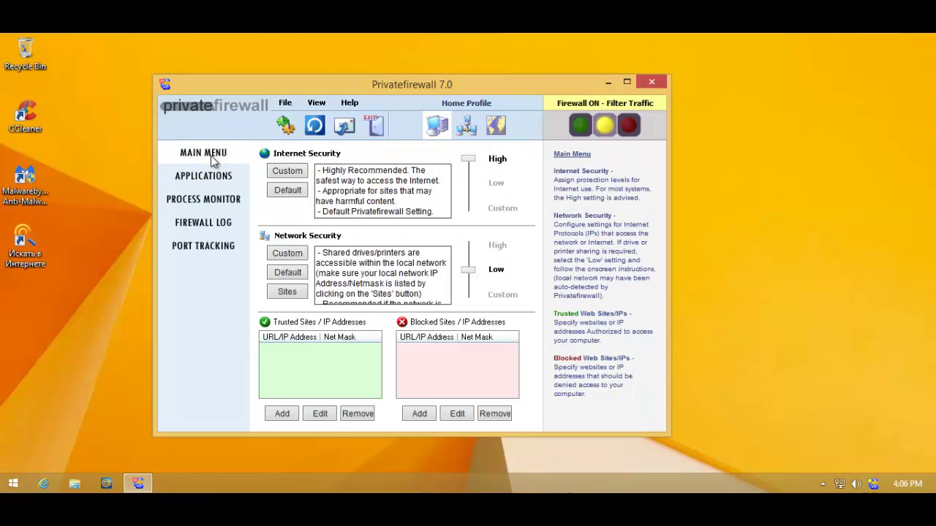
pyautogui.click(655, 85)
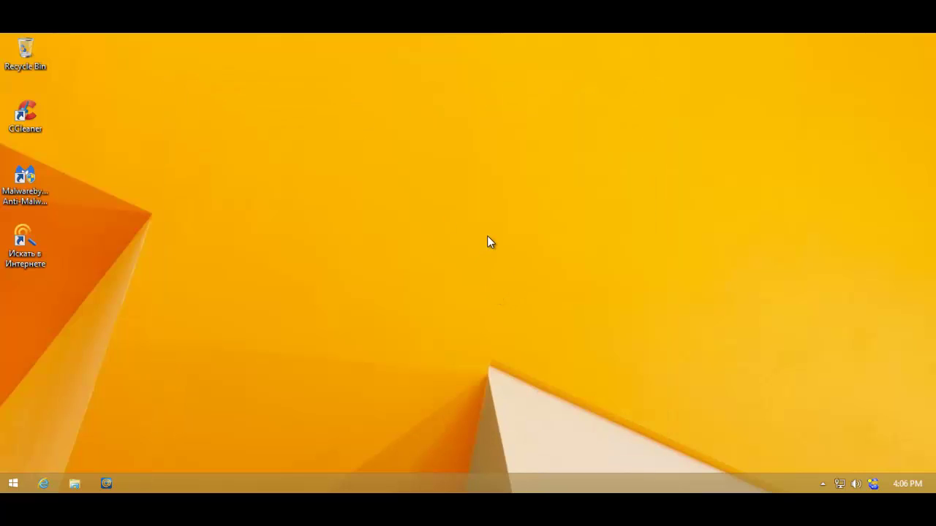